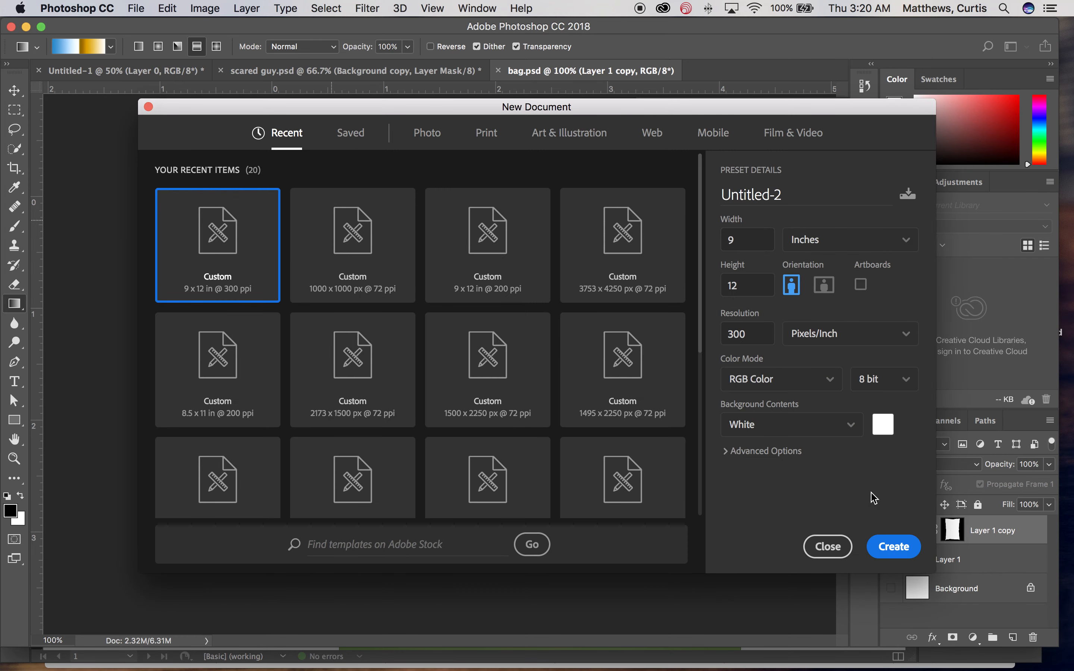
- Create the 9 x 12 in, 300 ppi document and set the foreground color to C=75 M=40 Y=100 K=0
click(894, 546)
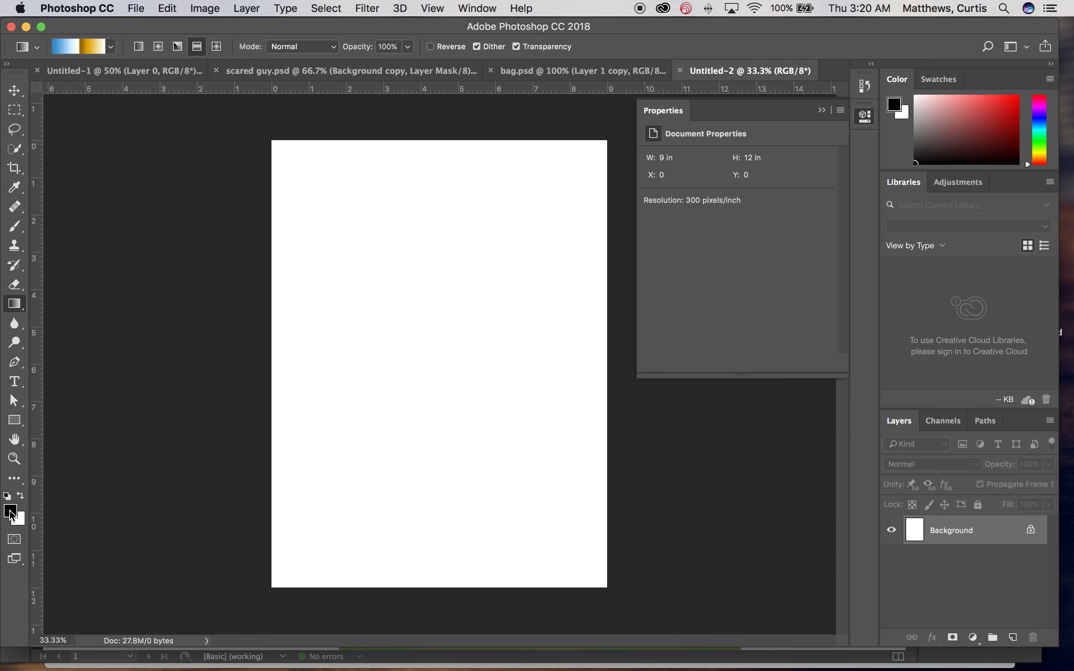
click(11, 514)
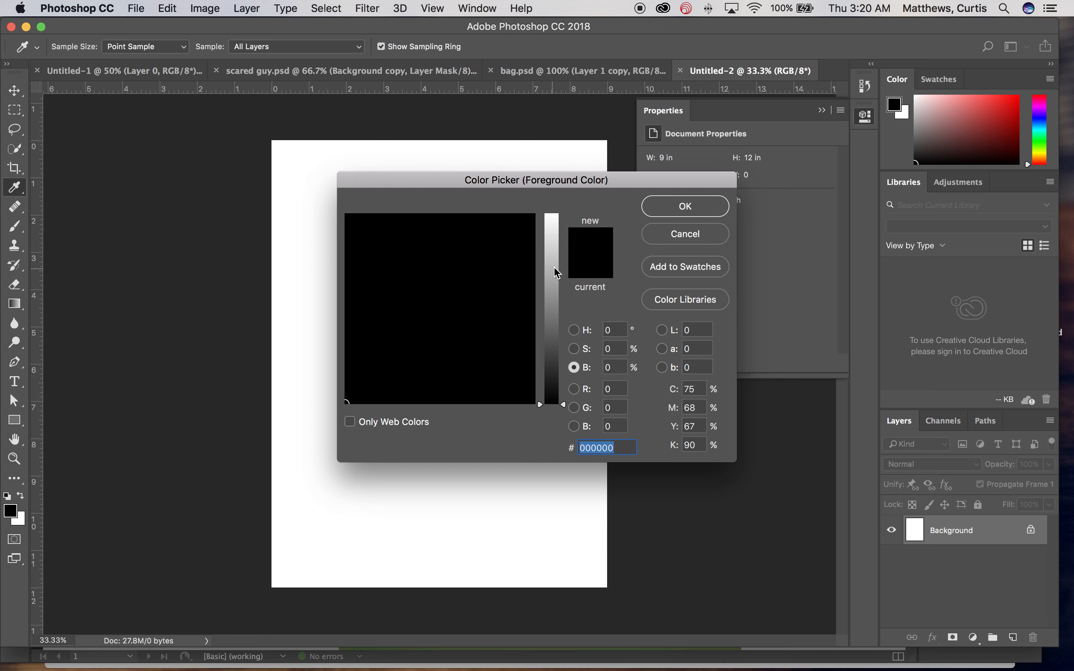
click(692, 408)
text(40)
key(Tab)
text(100)
key(Tab)
text(0)
key(Tab)
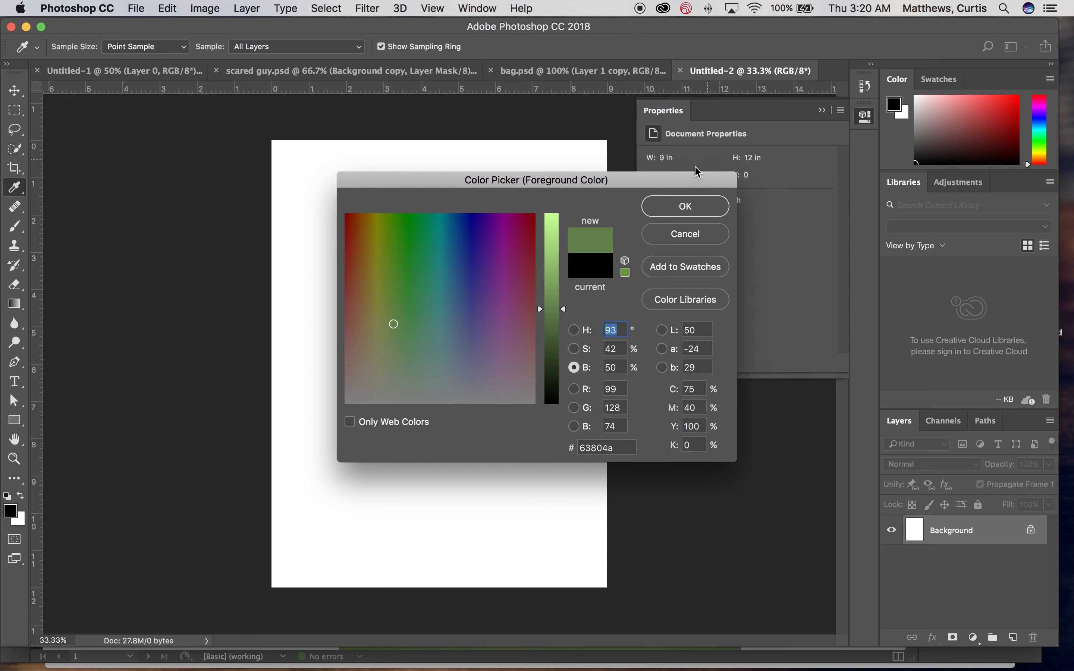
click(674, 205)
key(g)
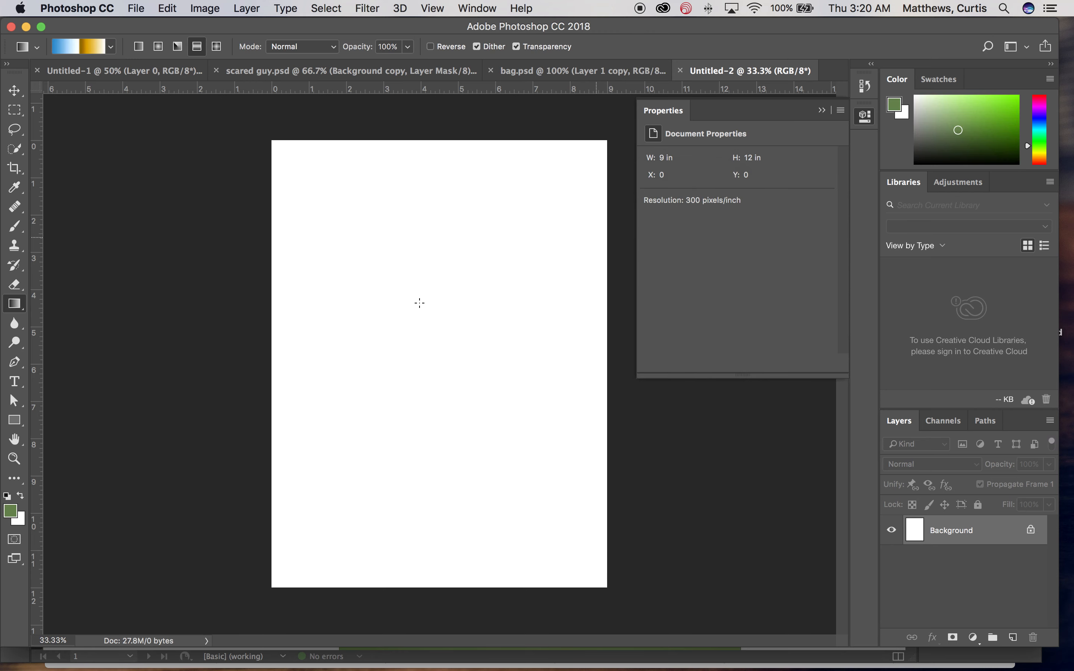
click(21, 498)
click(21, 499)
click(10, 510)
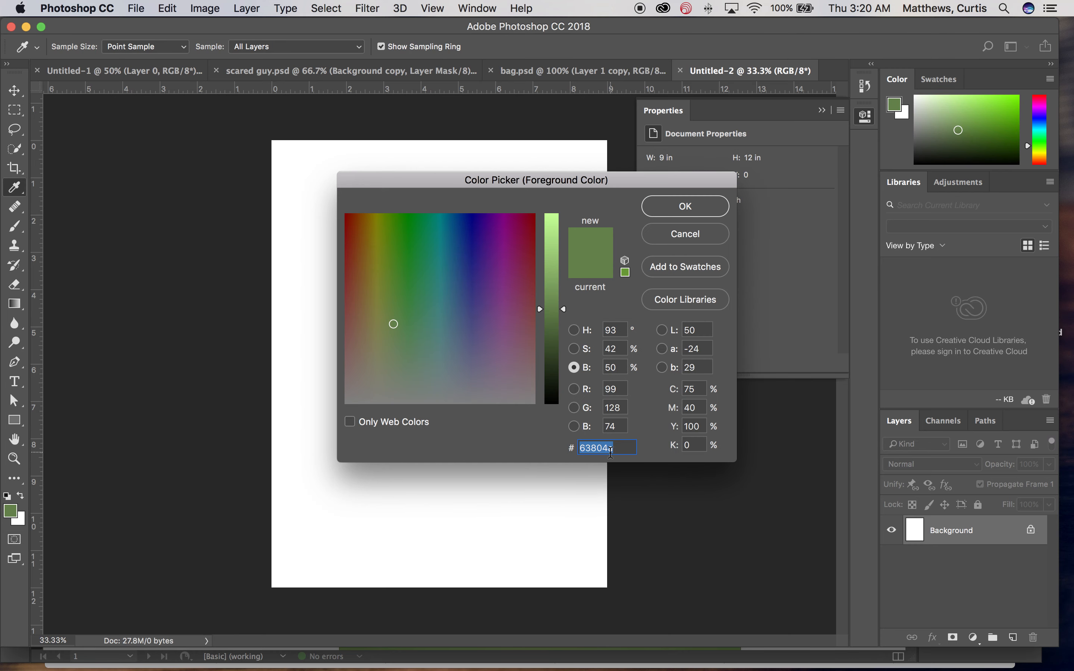
click(674, 235)
- Swap the foreground and background colors and set the new foreground color to C=37 M=20 Y=50 K=0
click(21, 497)
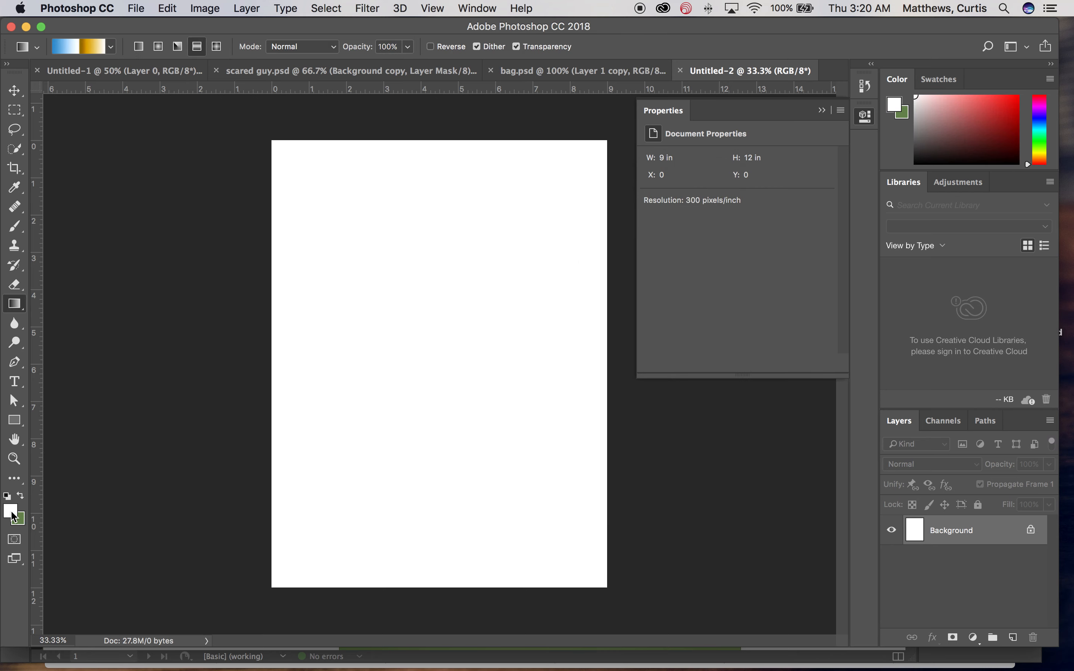
click(13, 513)
text(63804a)
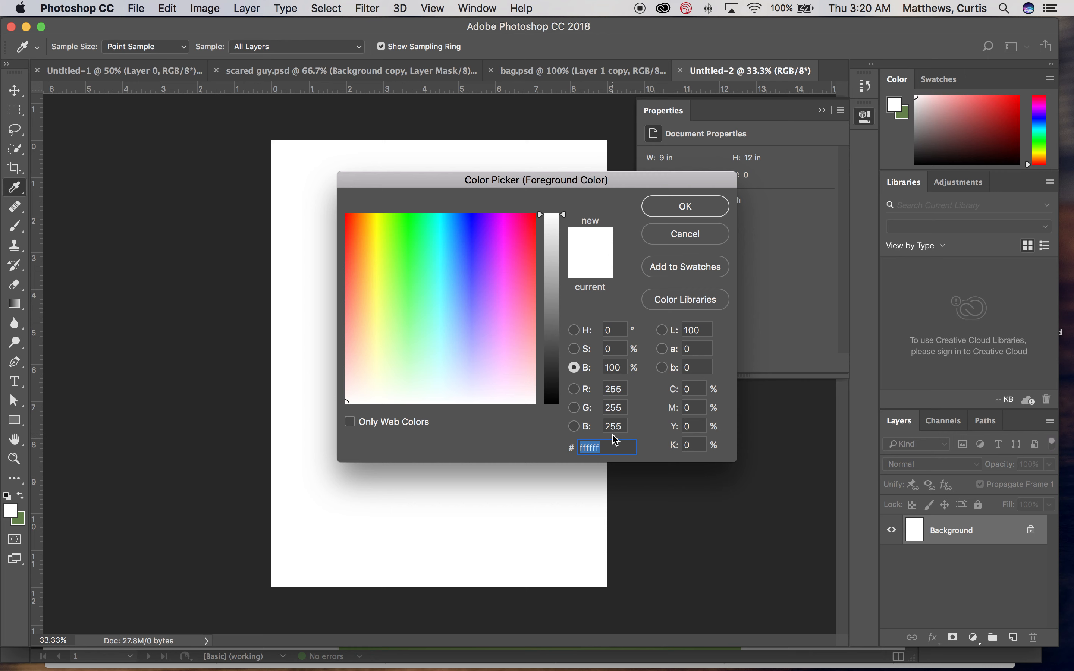
click(700, 388)
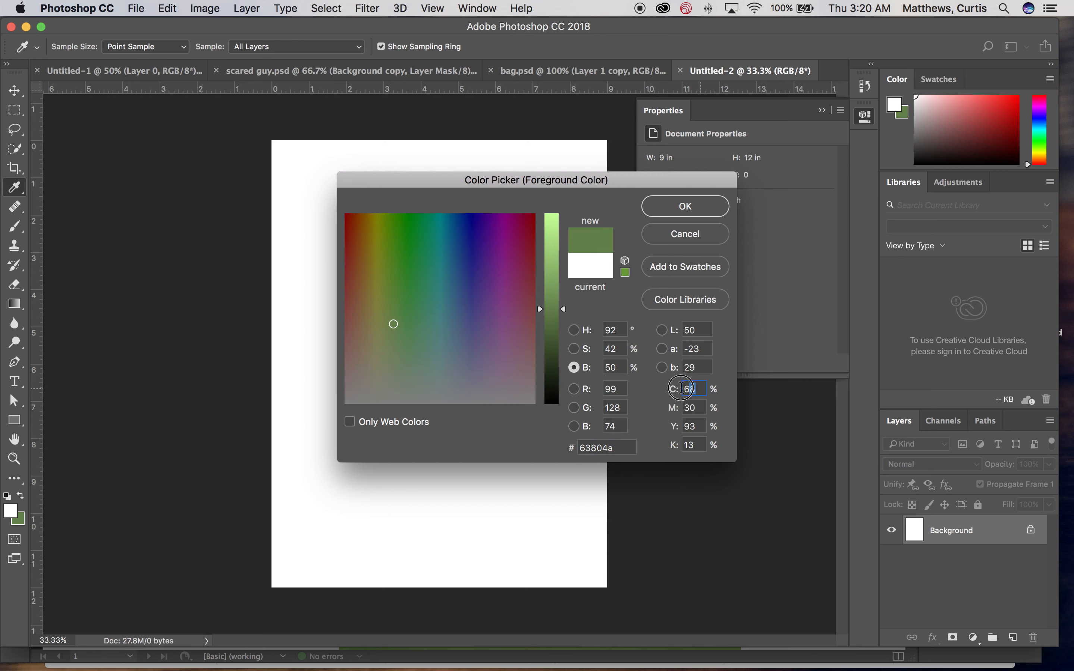
text(37)
key(Tab)
text(20)
key(Tab)
text(50)
key(Tab)
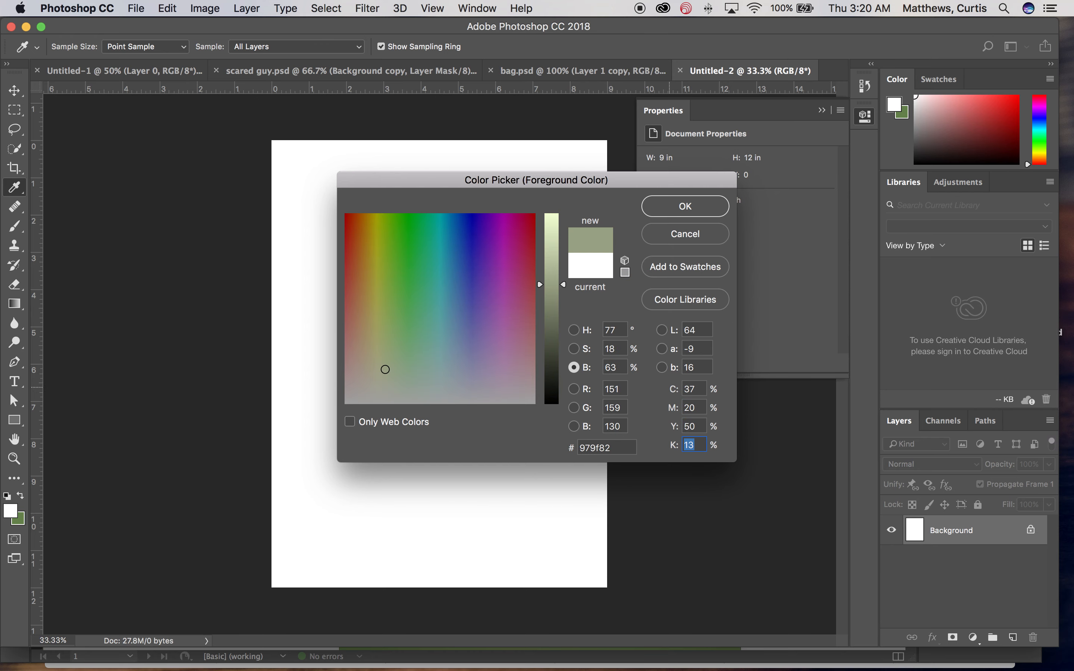
text(0)
key(Tab)
click(667, 211)
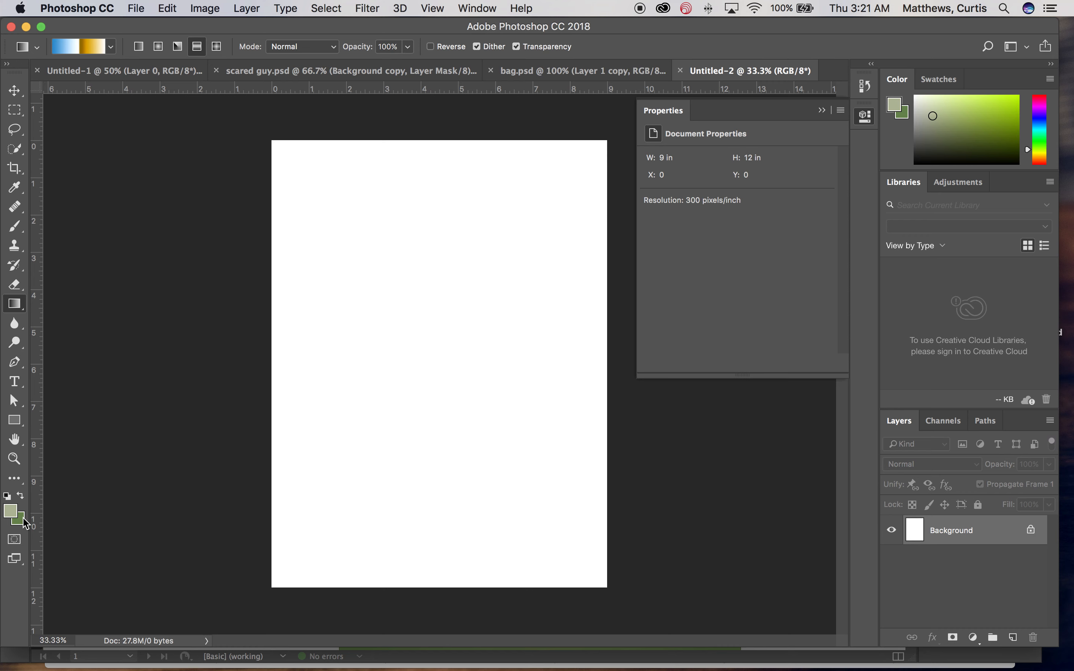
- Fill the Background layer with a radial foreground-to-background gradient from near the canvas center out to the lower-left corner
click(15, 304)
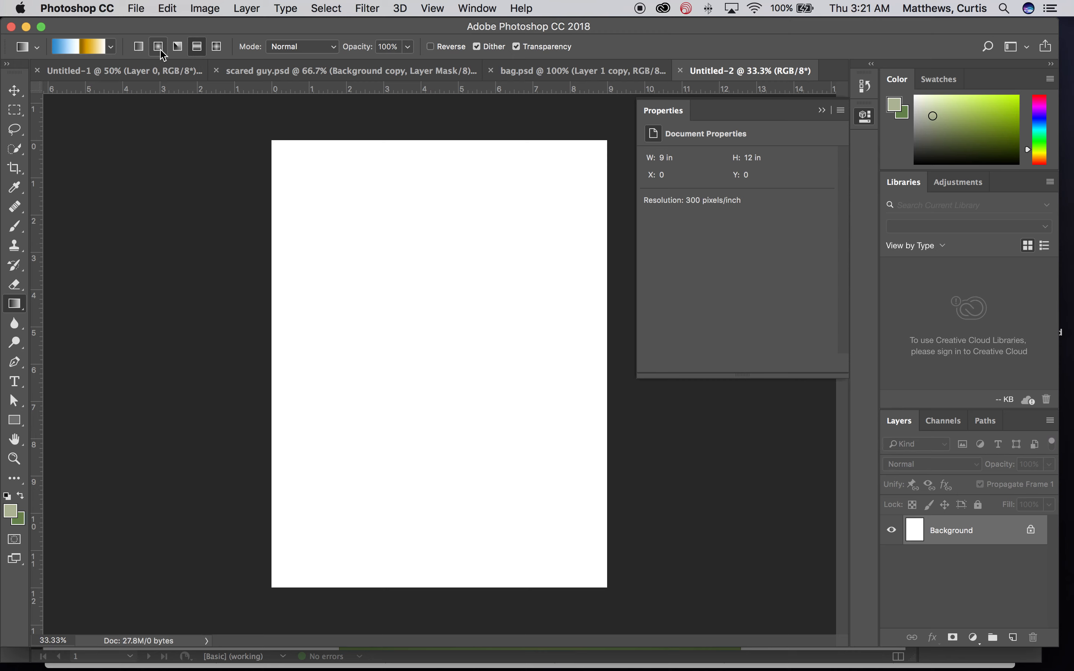
click(159, 48)
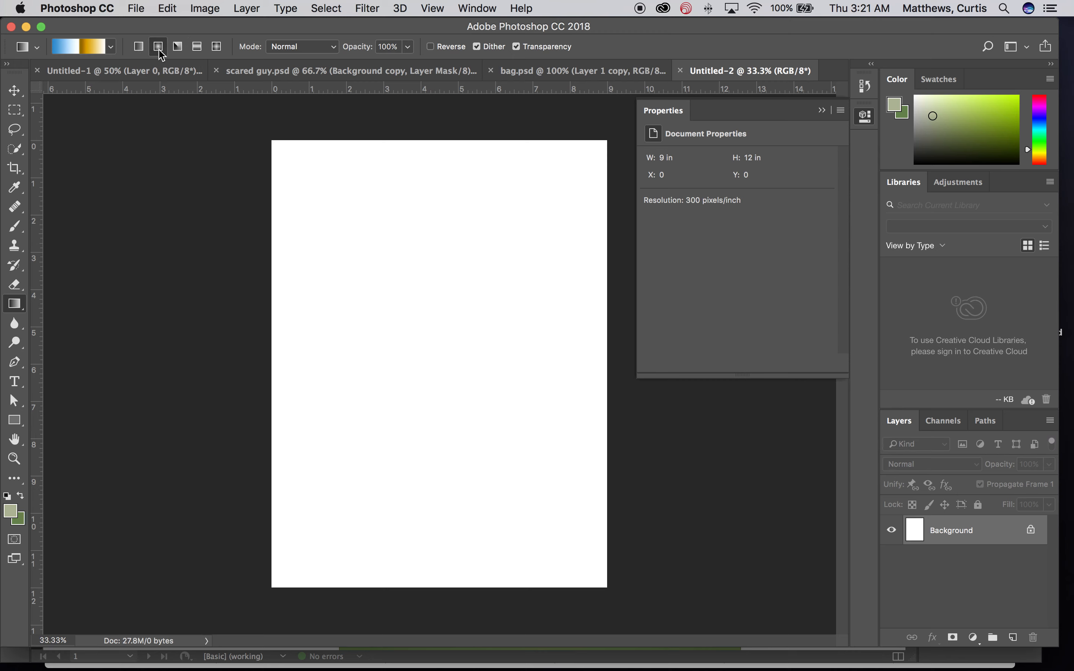
click(110, 47)
click(32, 77)
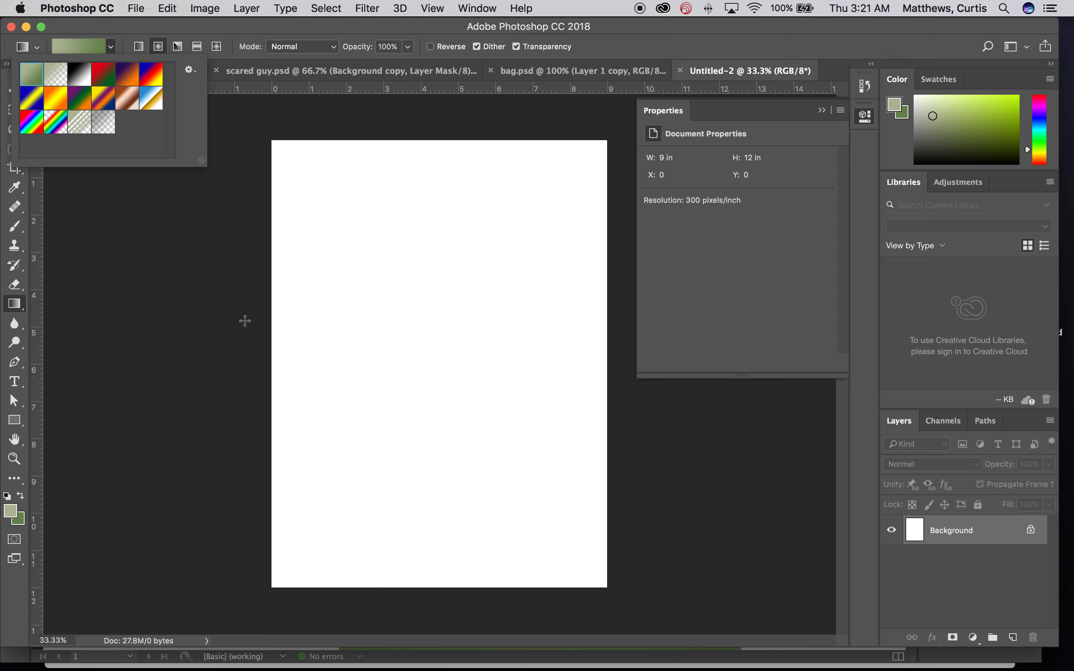
click(286, 36)
drag(429, 349, 273, 584)
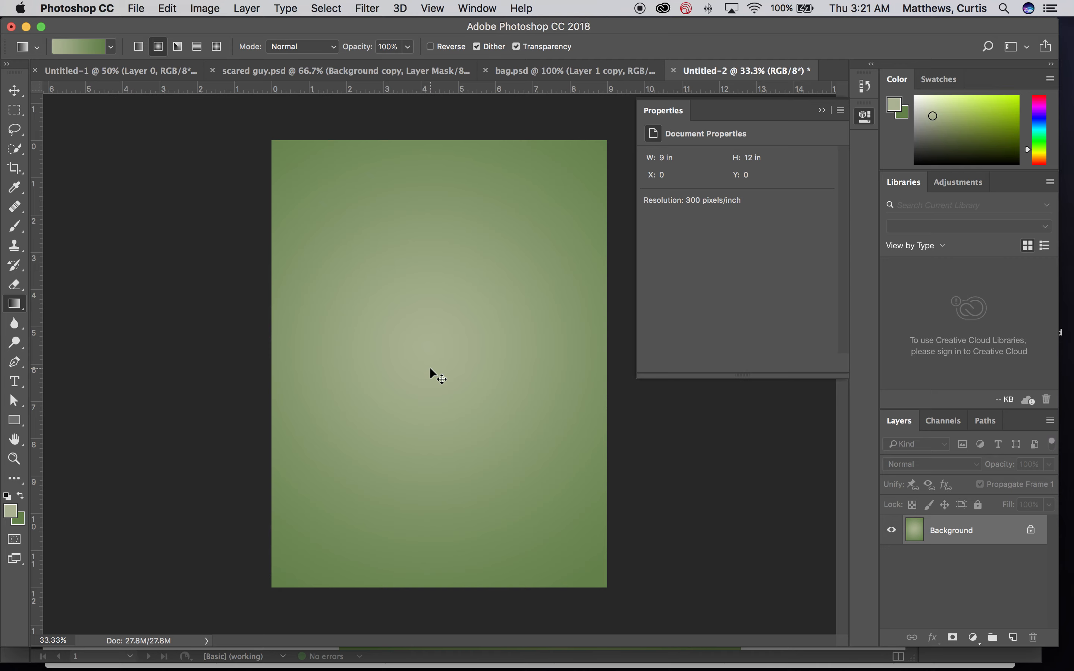
- Switch to InDesign and delete the green gradient frame from the page of outdoors.indd
key(super+Tab)
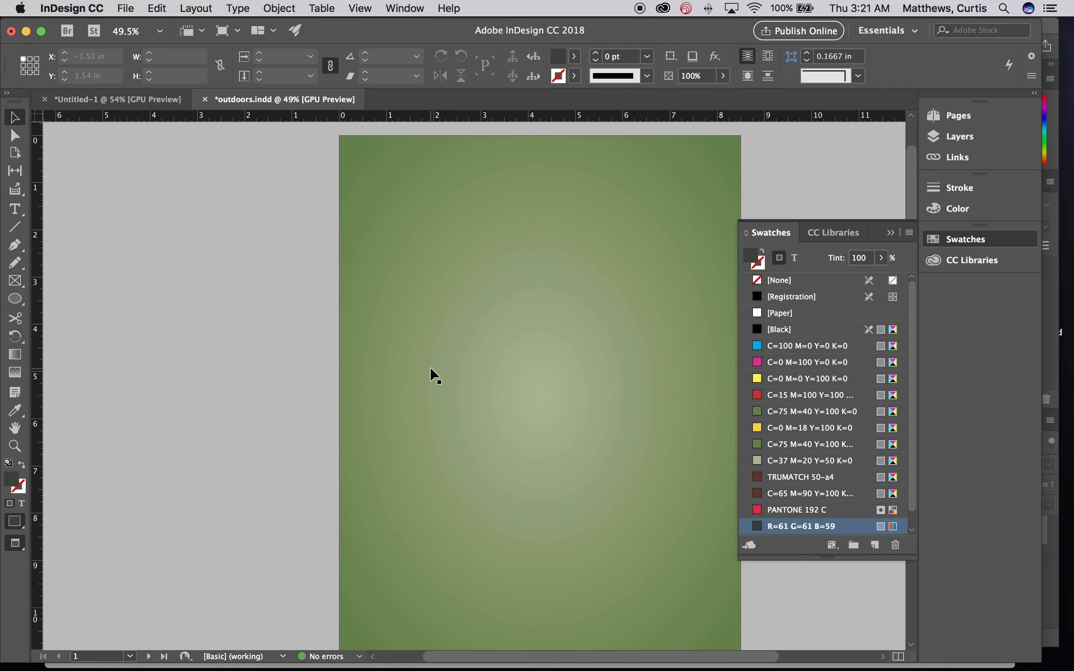
scroll(499, 361, right, 3)
click(478, 355)
scroll(478, 354, down, 1)
key(Delete)
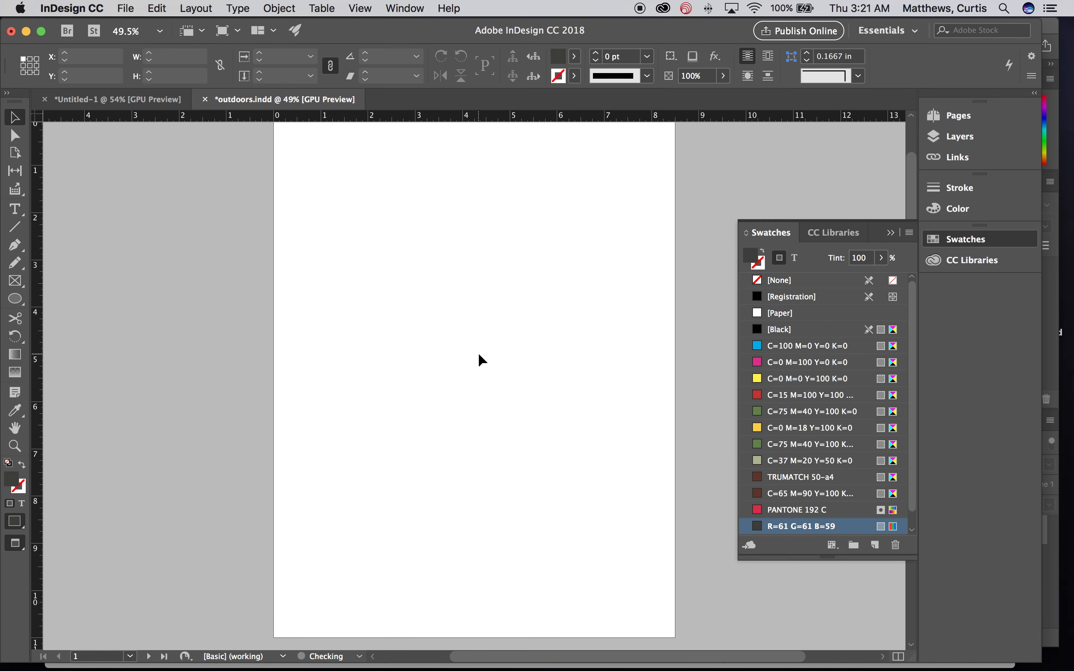
- Draw a rectangular frame about 7.69 by 10.22 in, starting at the page's upper-left corner
scroll(86, 250, down, 1)
click(16, 282)
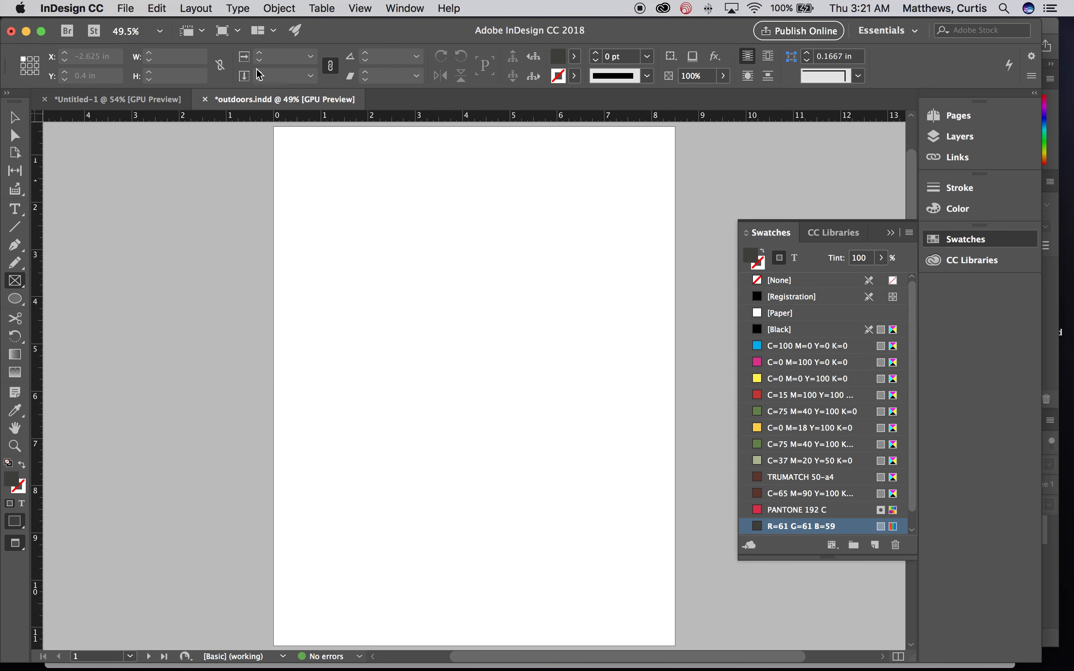
drag(274, 127, 637, 609)
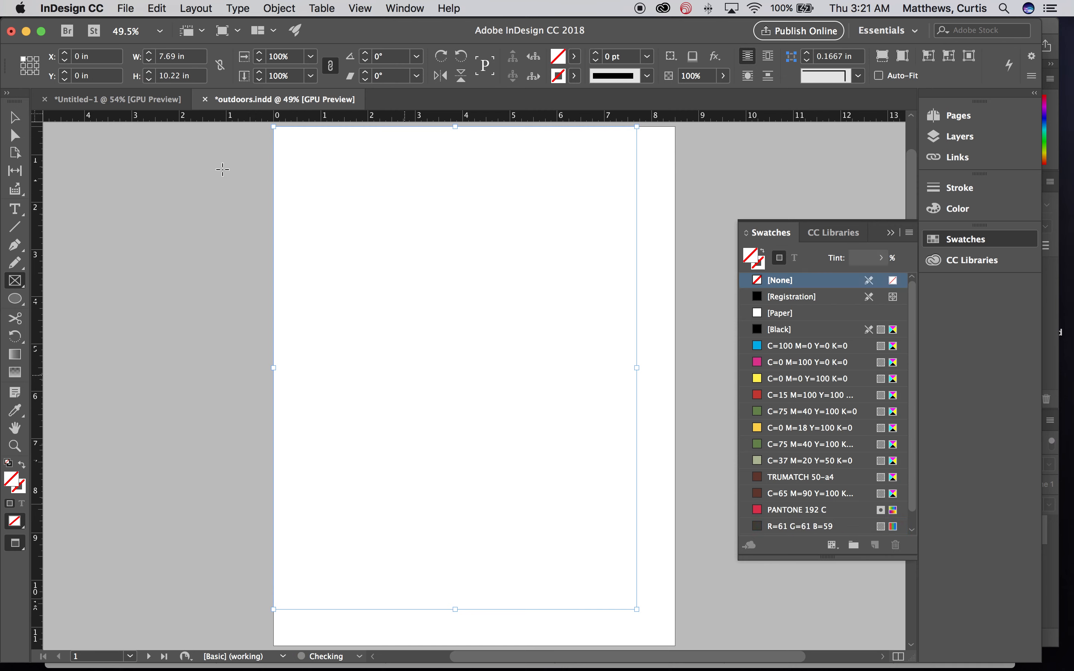
- Set the frame's width to 8.5 in and its height to 11 in
click(78, 55)
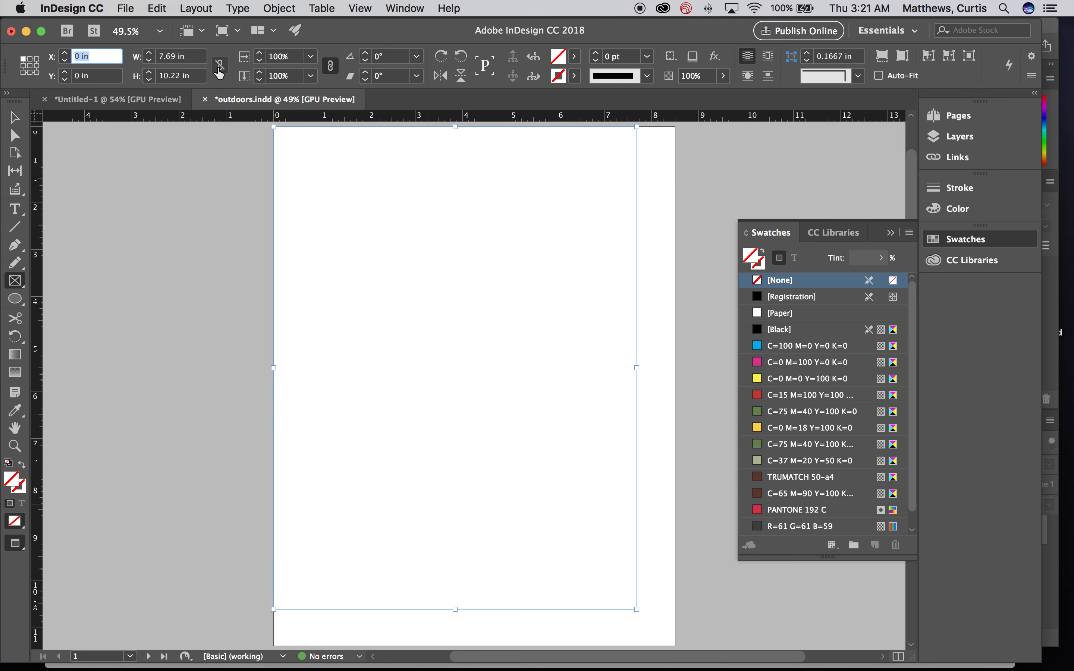
click(154, 58)
text(8.5)
key(Tab)
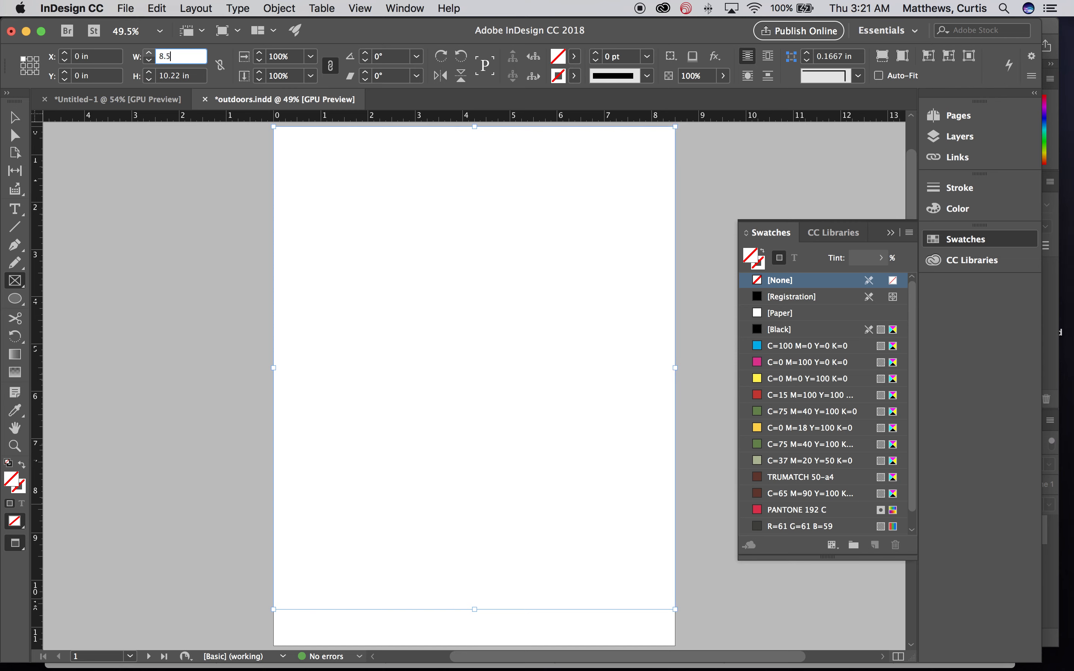
text(11)
key(Return)
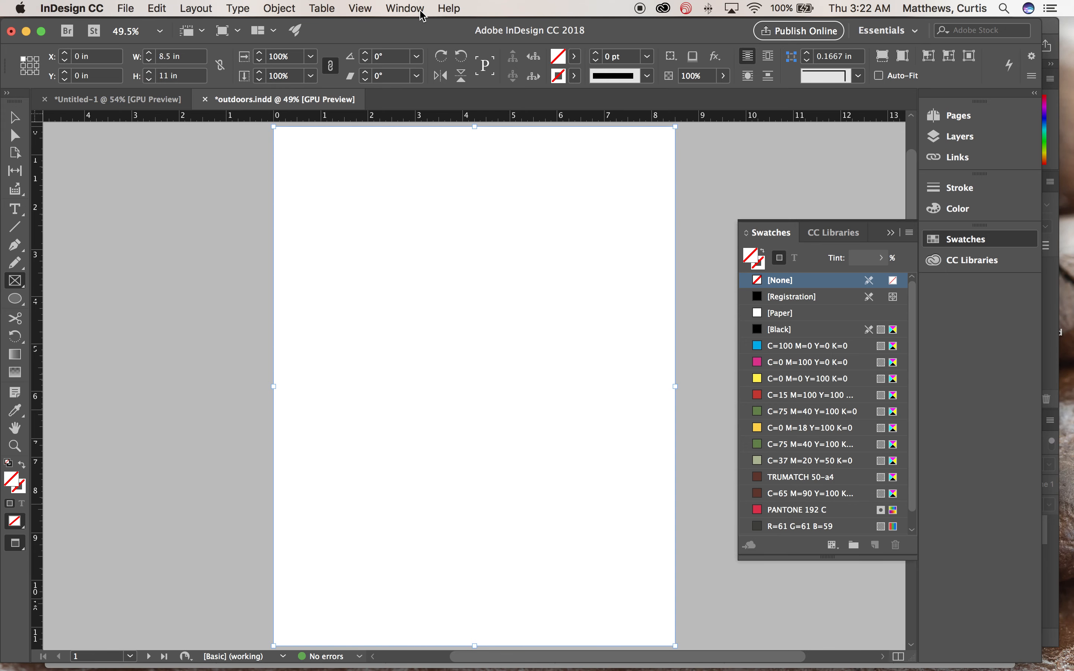
- Show the Gradient settings and fill the full-page frame with the green radial gradient
click(405, 9)
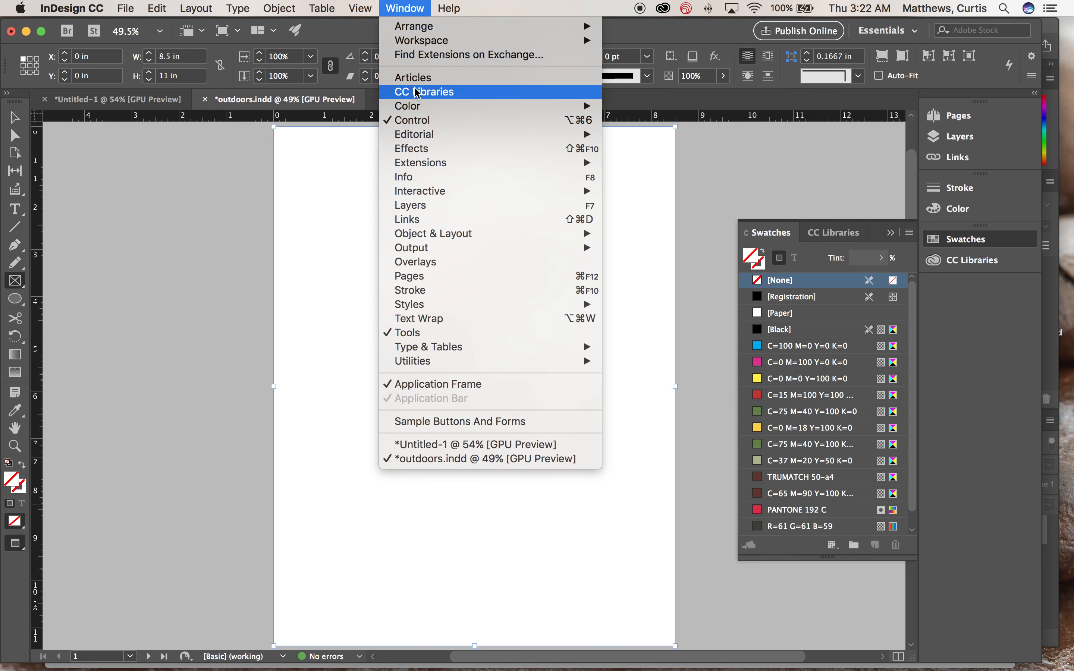
mouse_move(599, 108)
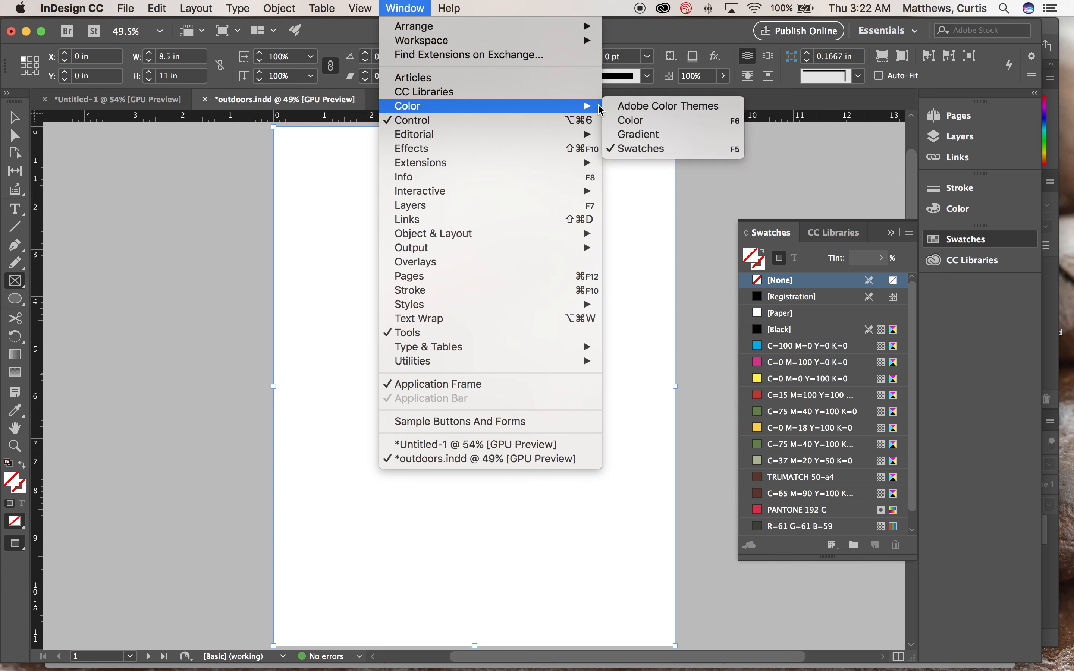
click(644, 135)
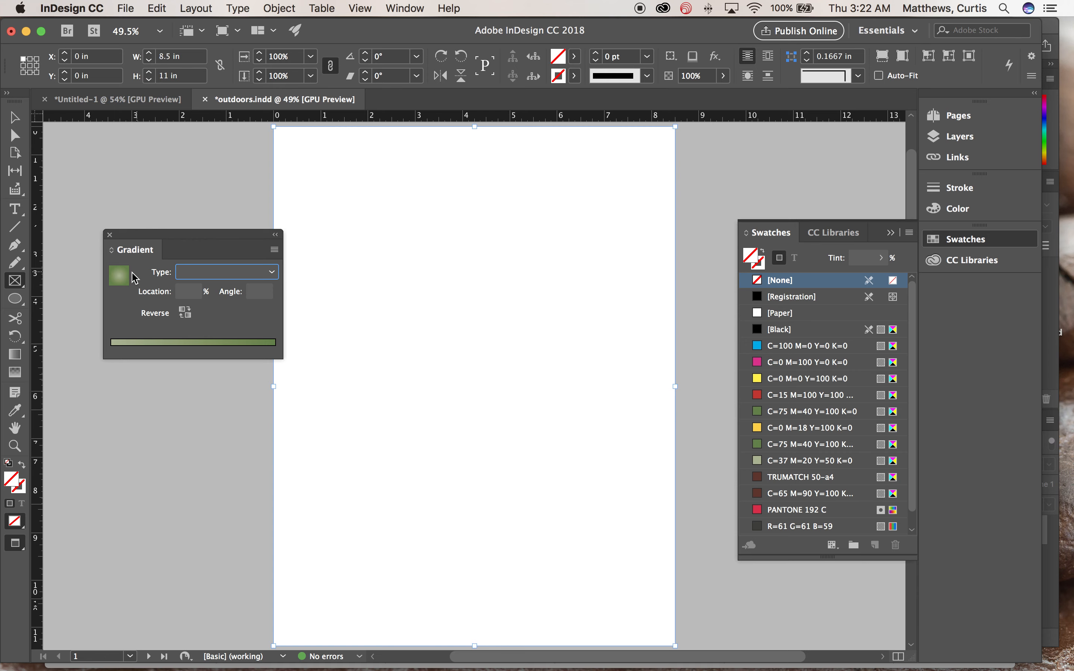
click(118, 277)
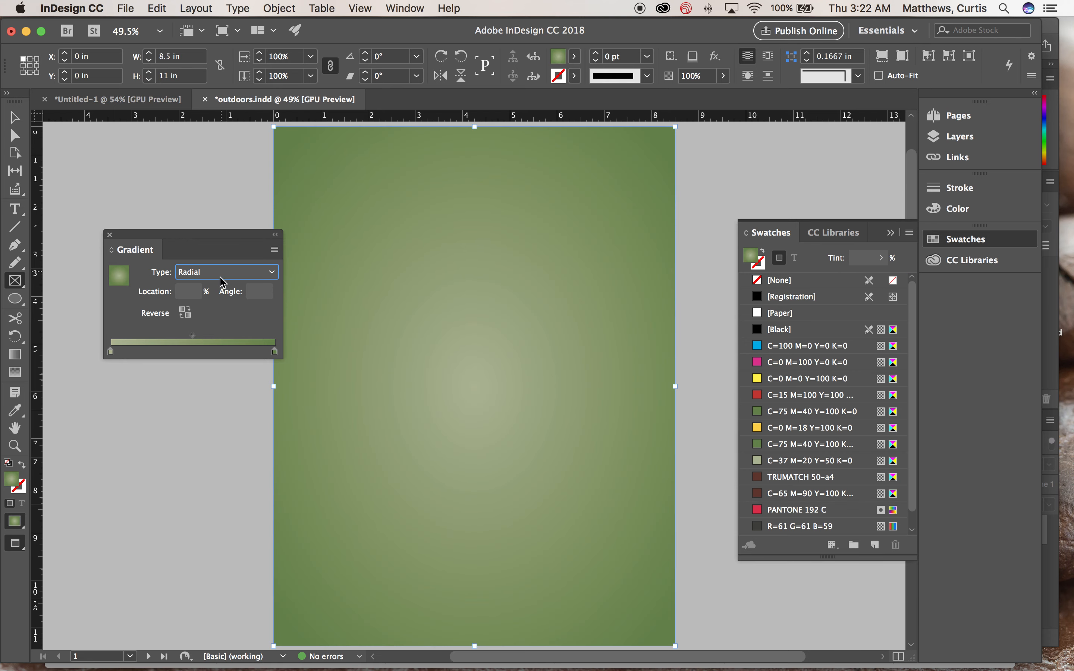
click(274, 250)
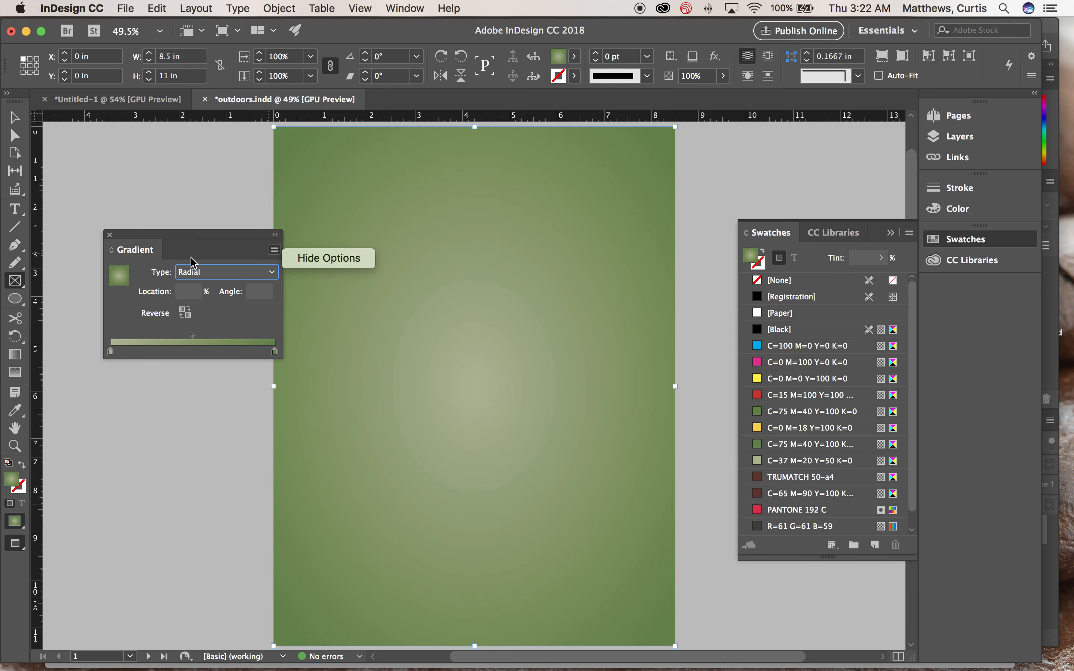
click(121, 277)
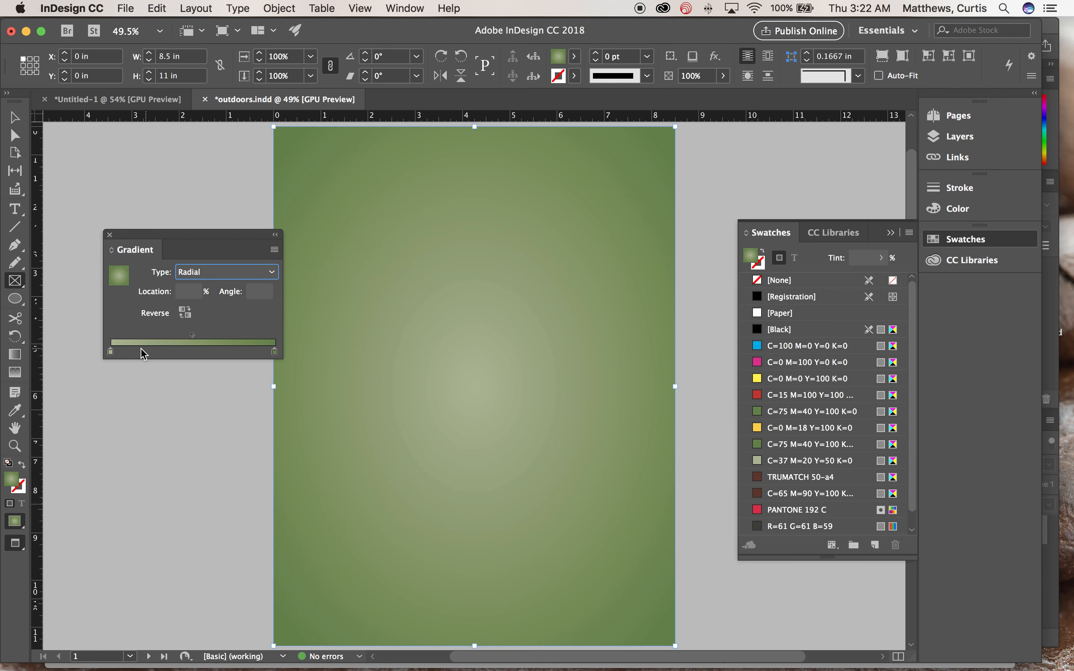
- Recolor the radial gradient's end stop with the Black swatch and its start stop with the Paper swatch
click(111, 352)
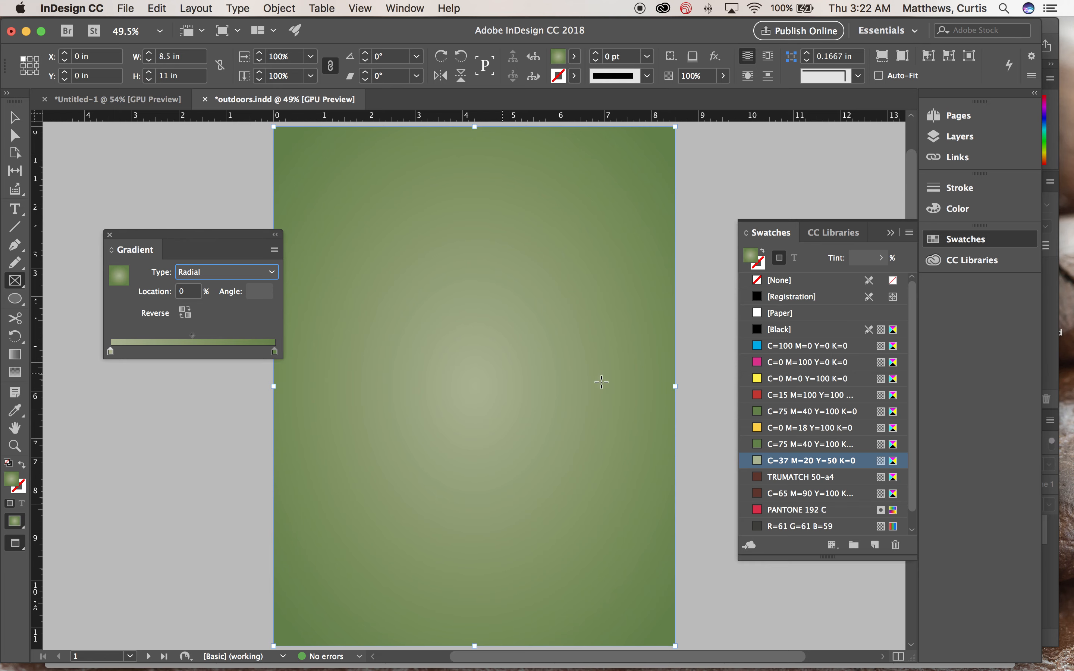
drag(757, 335, 275, 351)
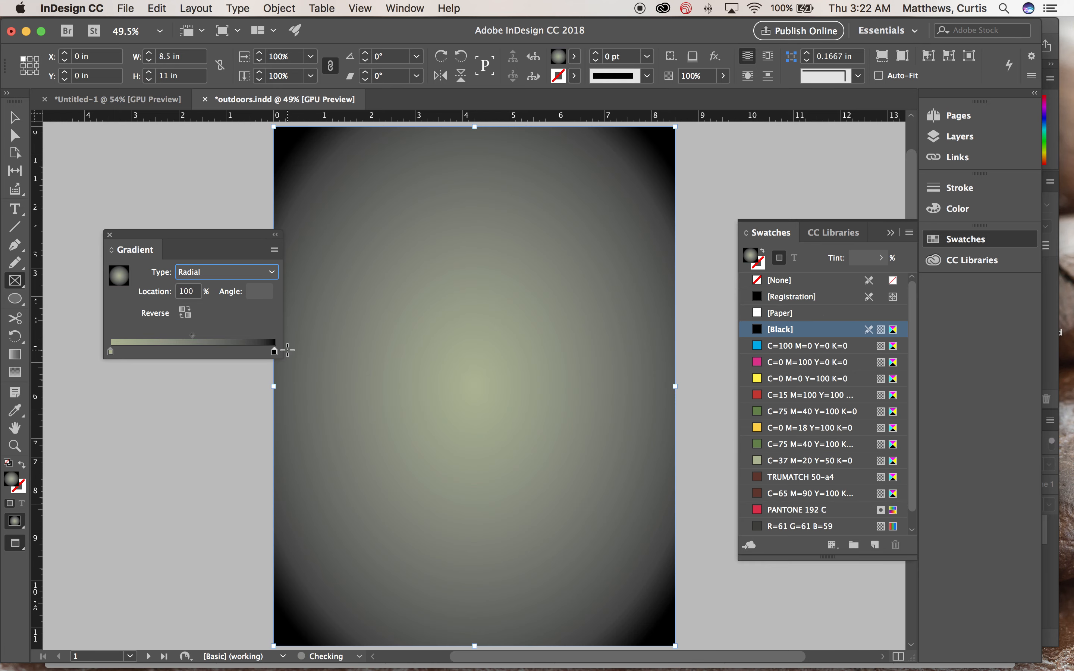
click(759, 315)
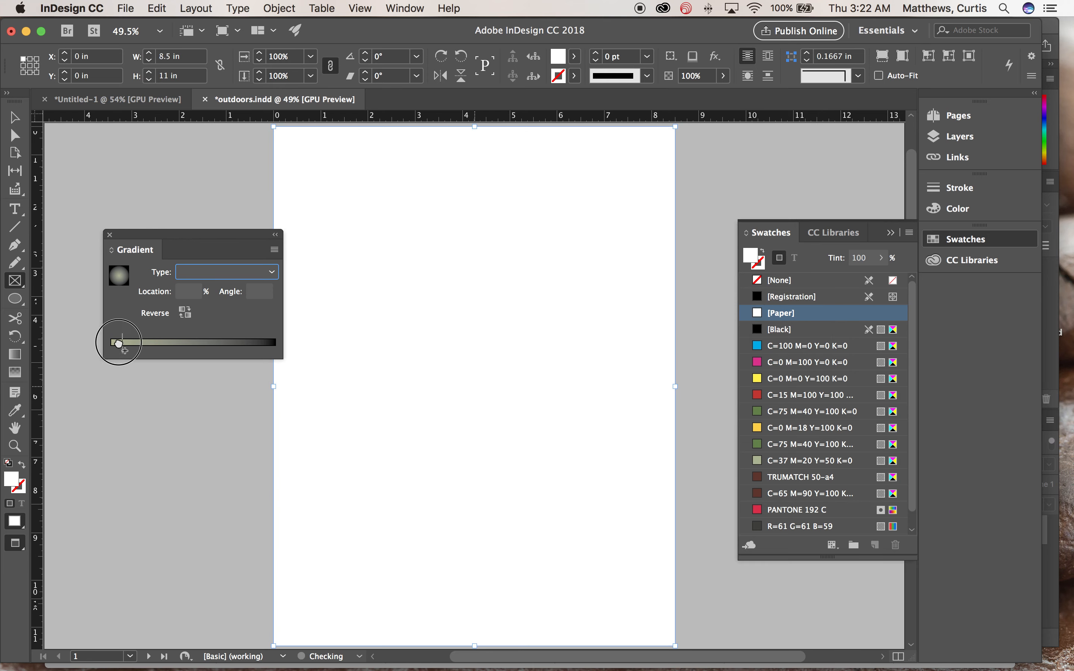
click(129, 348)
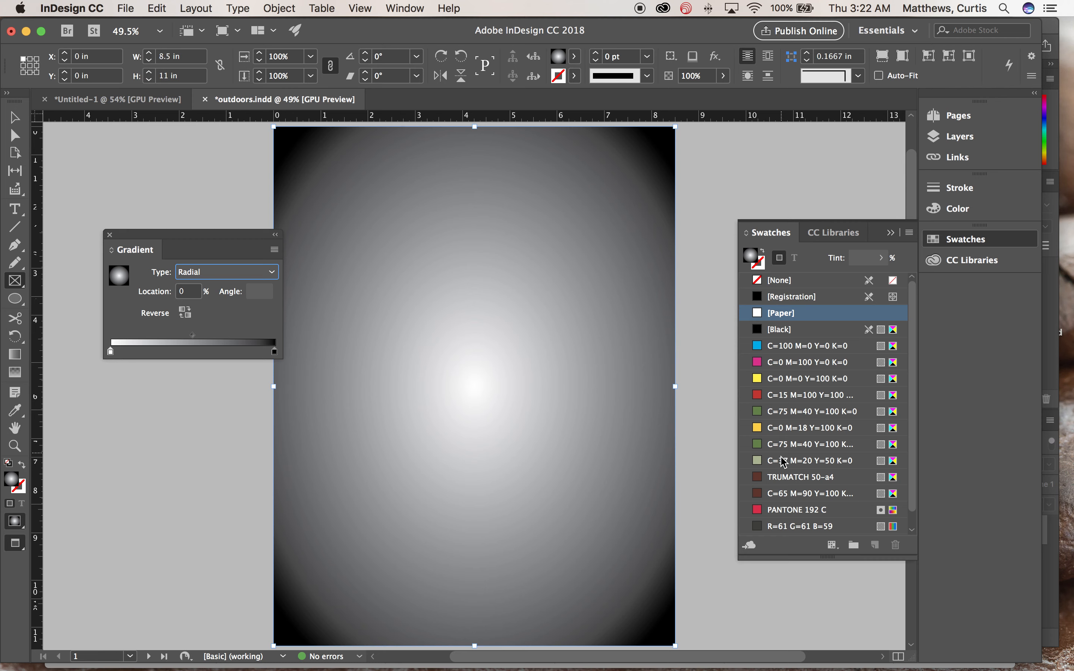
- Recolor the radial gradient's end stop with the C=75 M=40 Y=100 K=0 swatch and its start stop with C=37 M=20 Y=50 K=0
drag(141, 242, 586, 298)
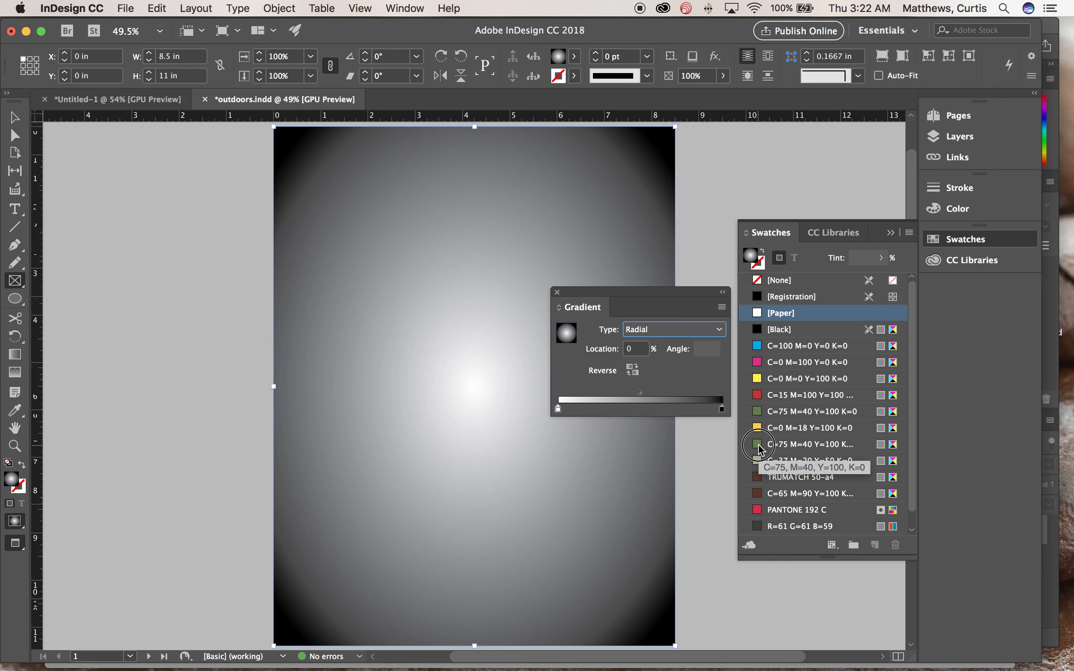
drag(756, 443, 722, 409)
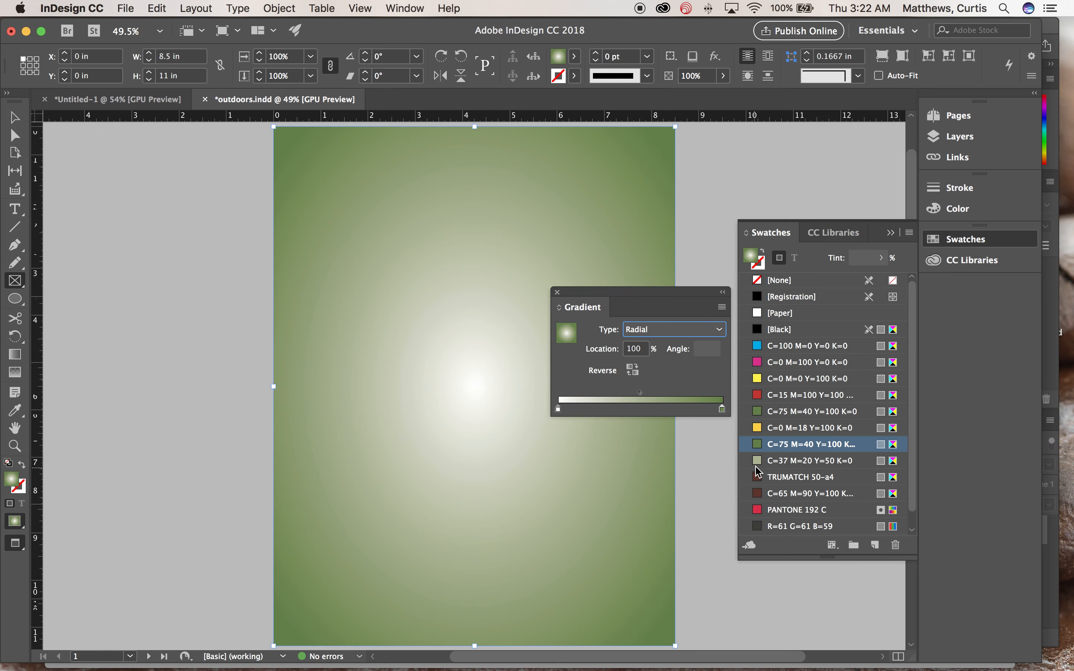
click(759, 464)
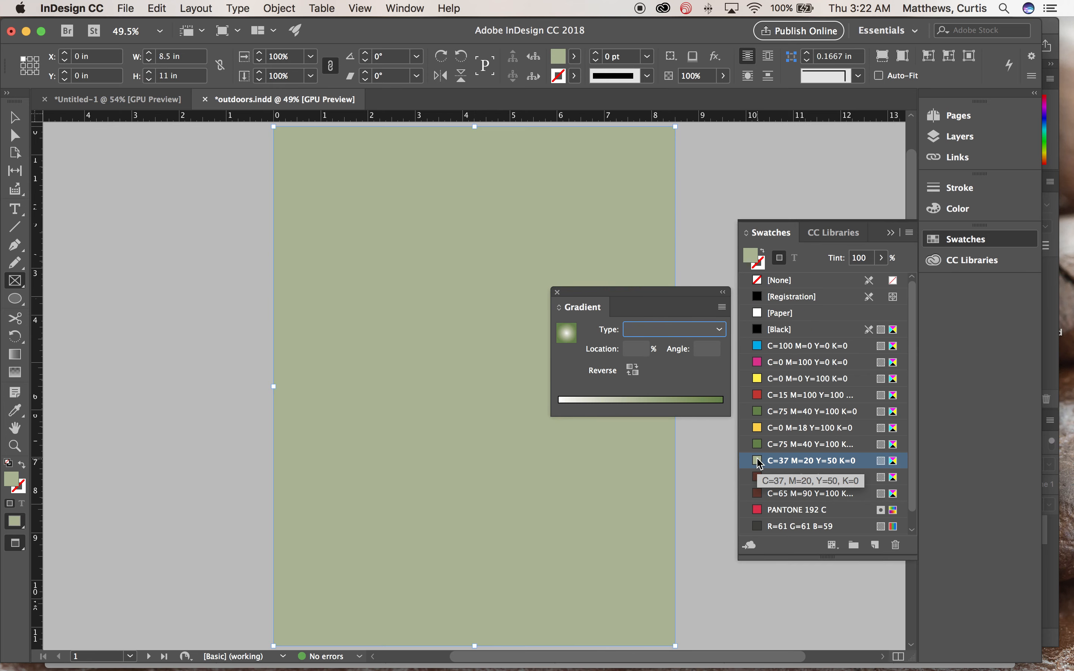
drag(760, 464, 558, 407)
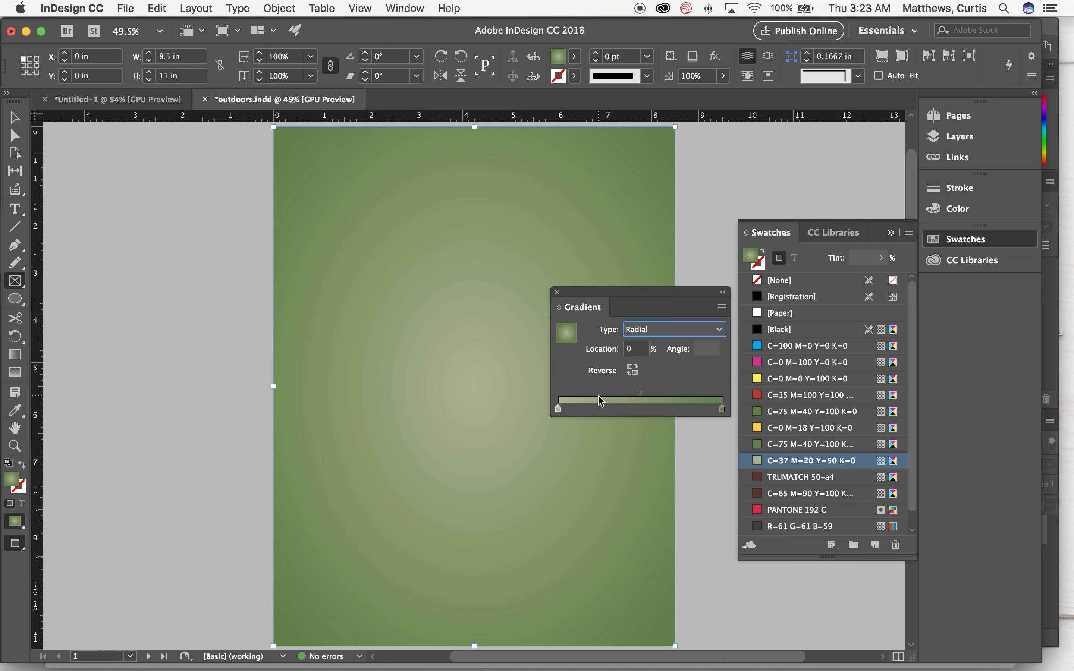
- Shift the radial gradient's midpoint toward the light start stop, then place it at about 47.6% location
click(641, 395)
drag(643, 395, 589, 395)
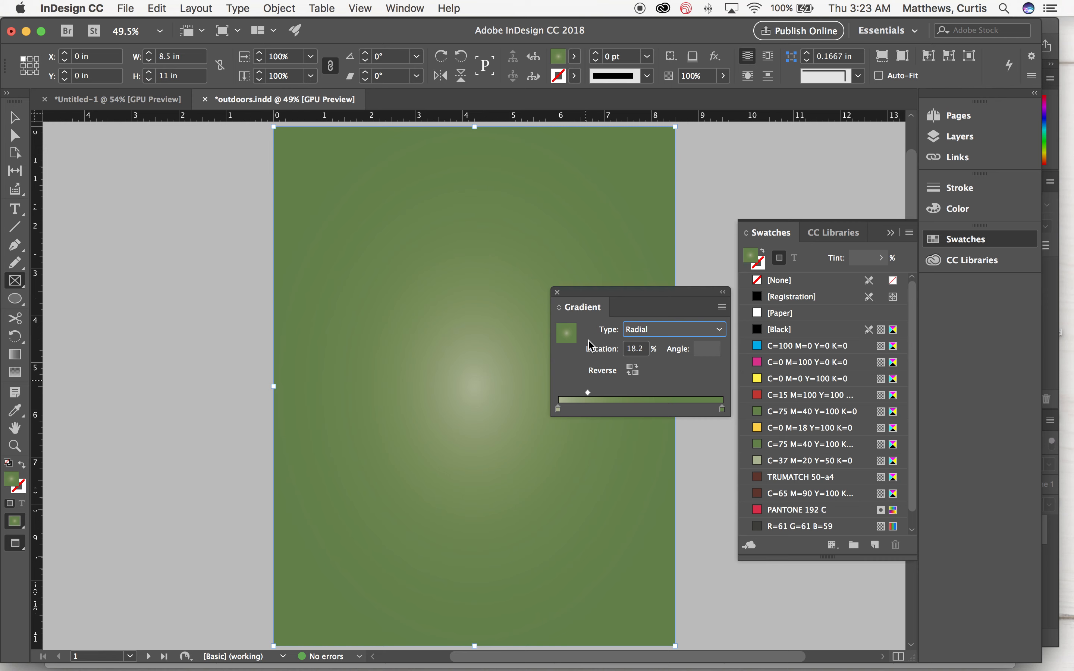
drag(588, 394, 637, 398)
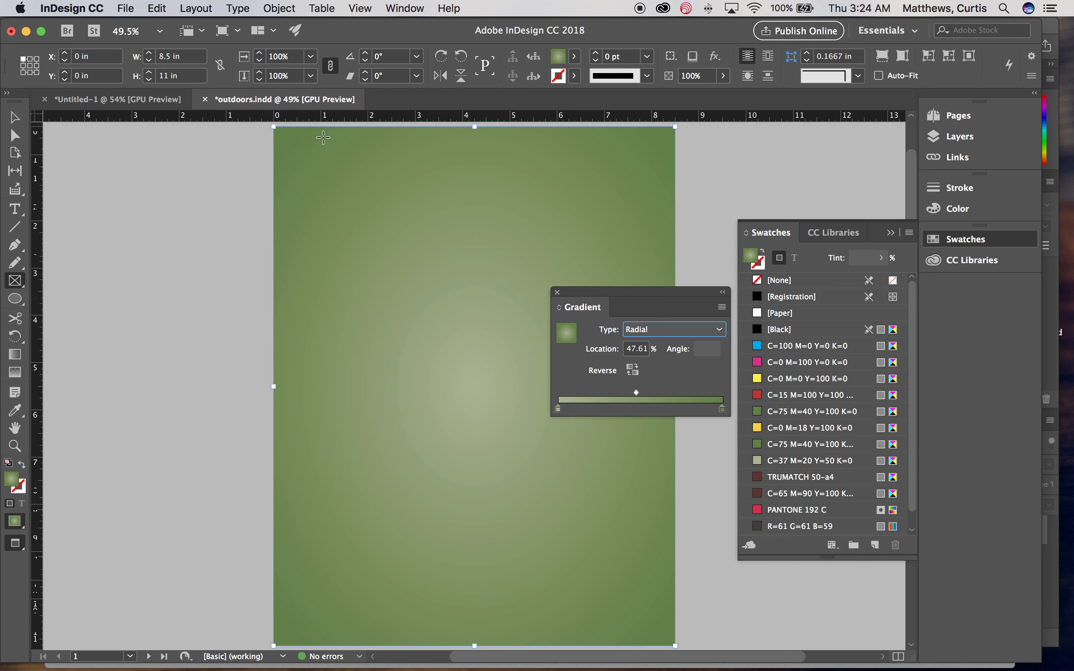
click(404, 9)
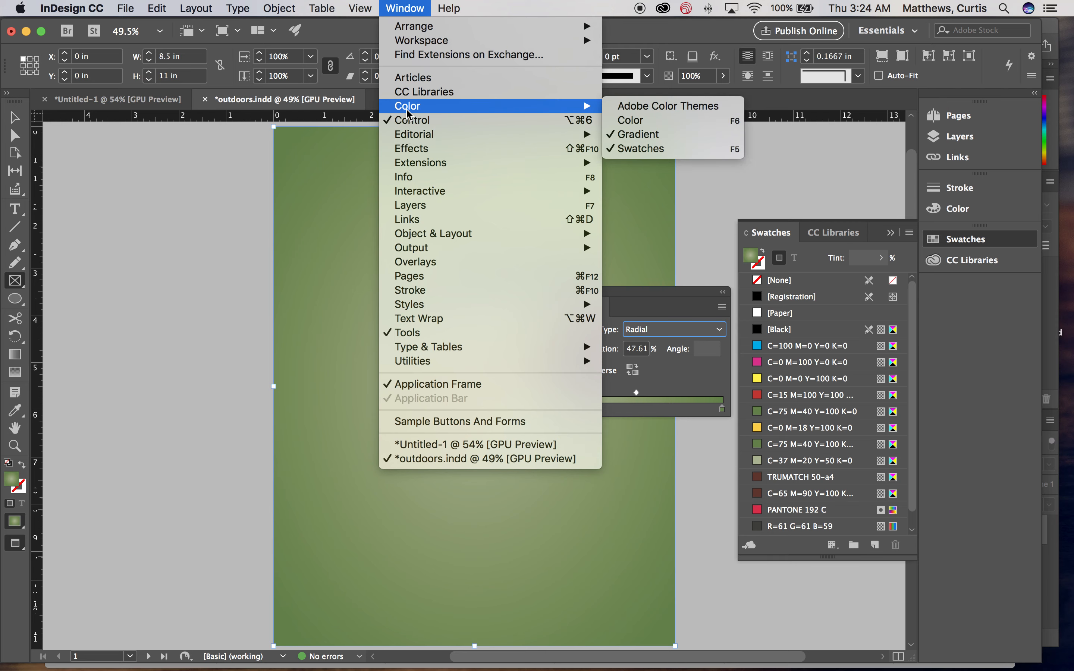
mouse_move(532, 135)
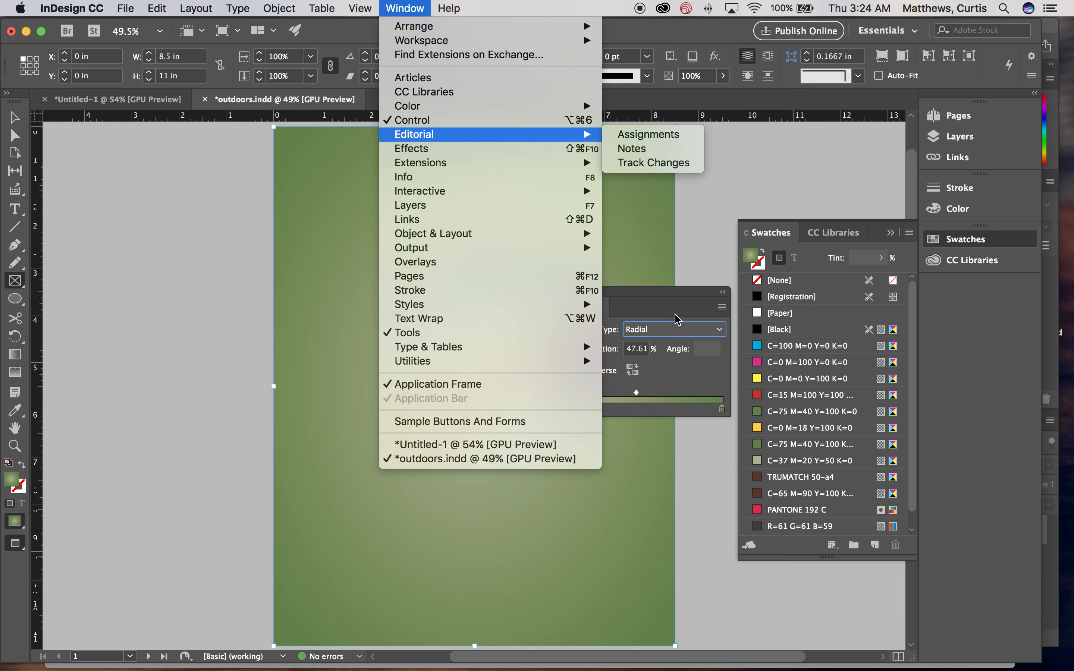
click(697, 375)
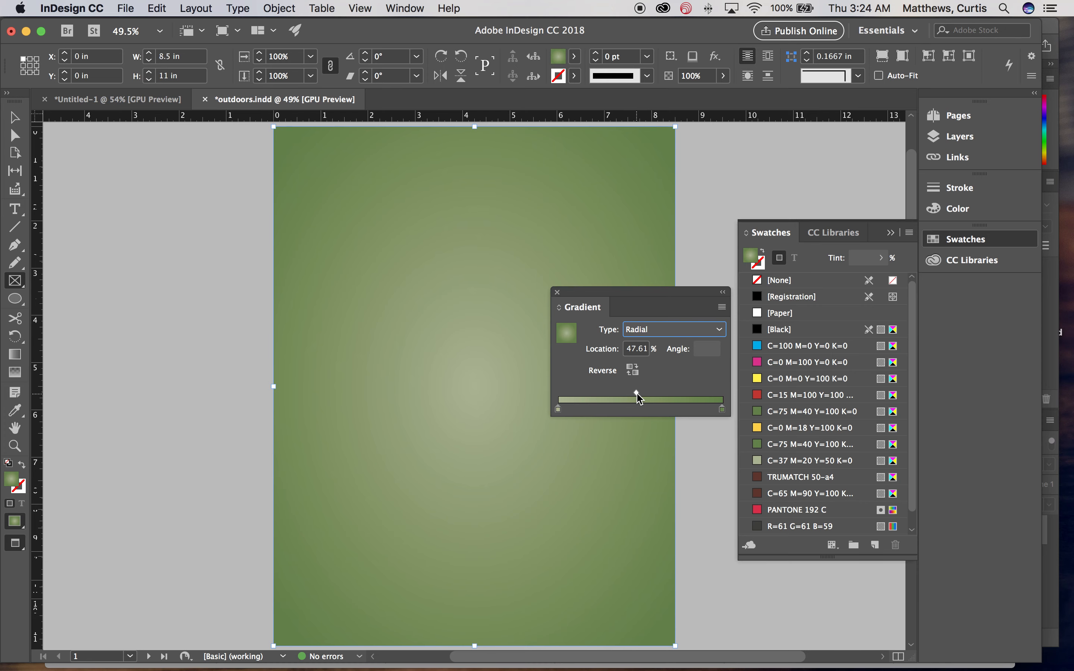
key(super+Tab)
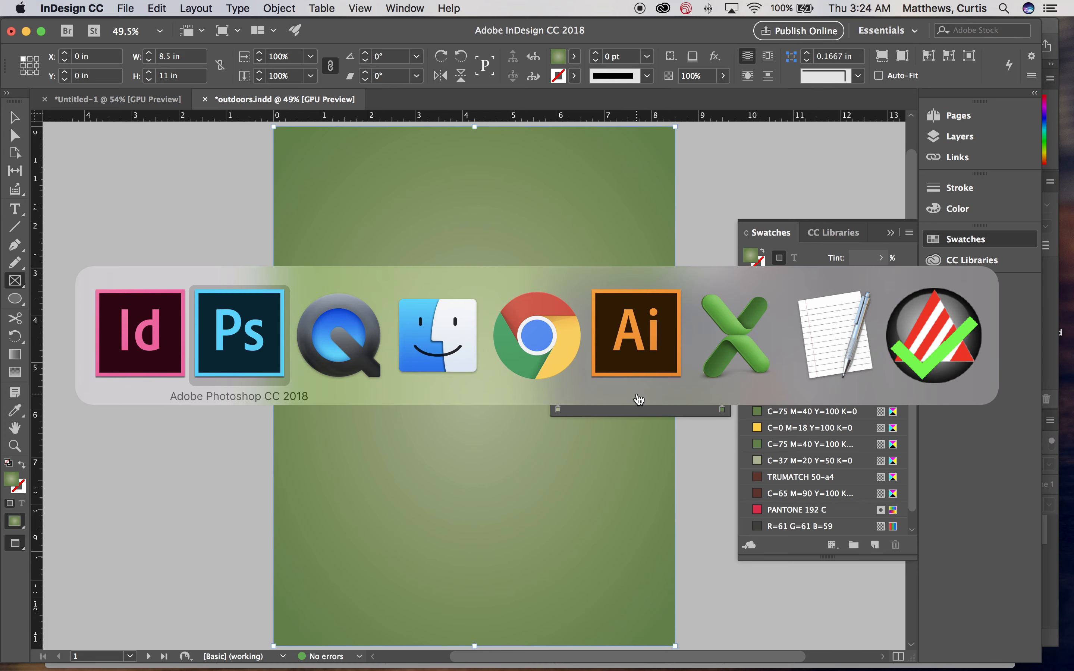
key(super+Tab)
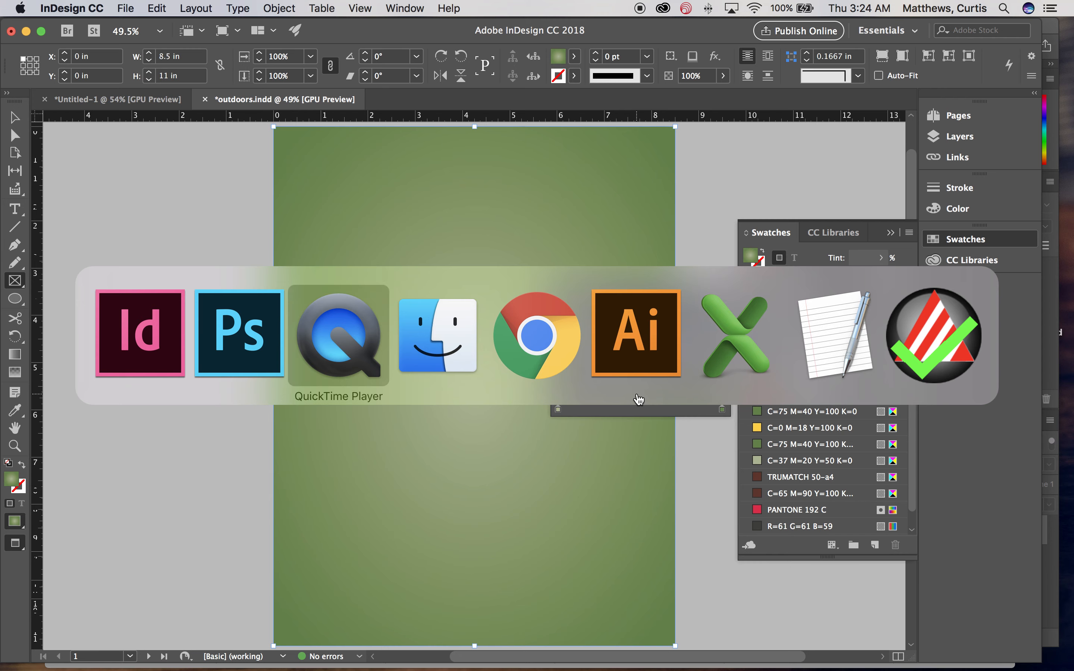
key(super+Tab)
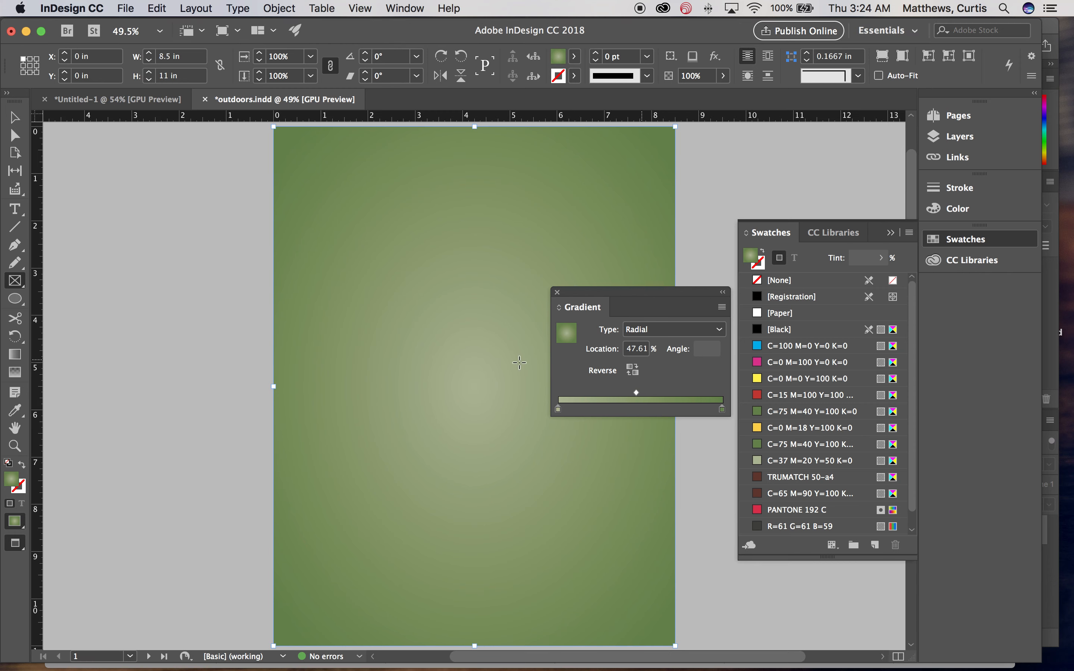
- Change the full-page frame's gradient type to Linear and set its angle to 90°
click(714, 334)
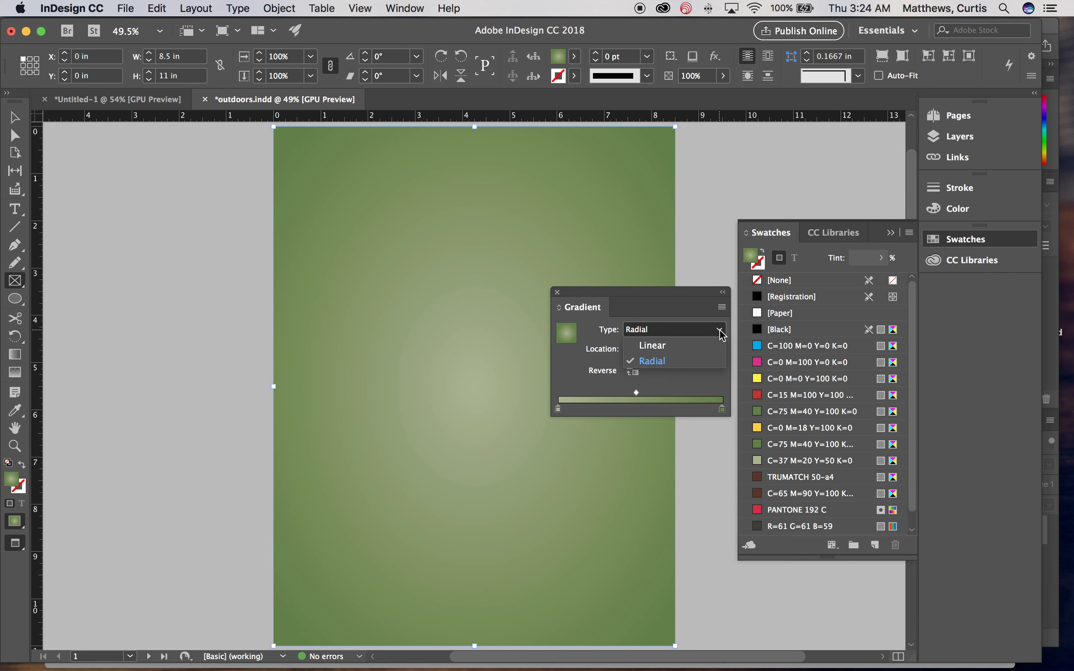
click(681, 350)
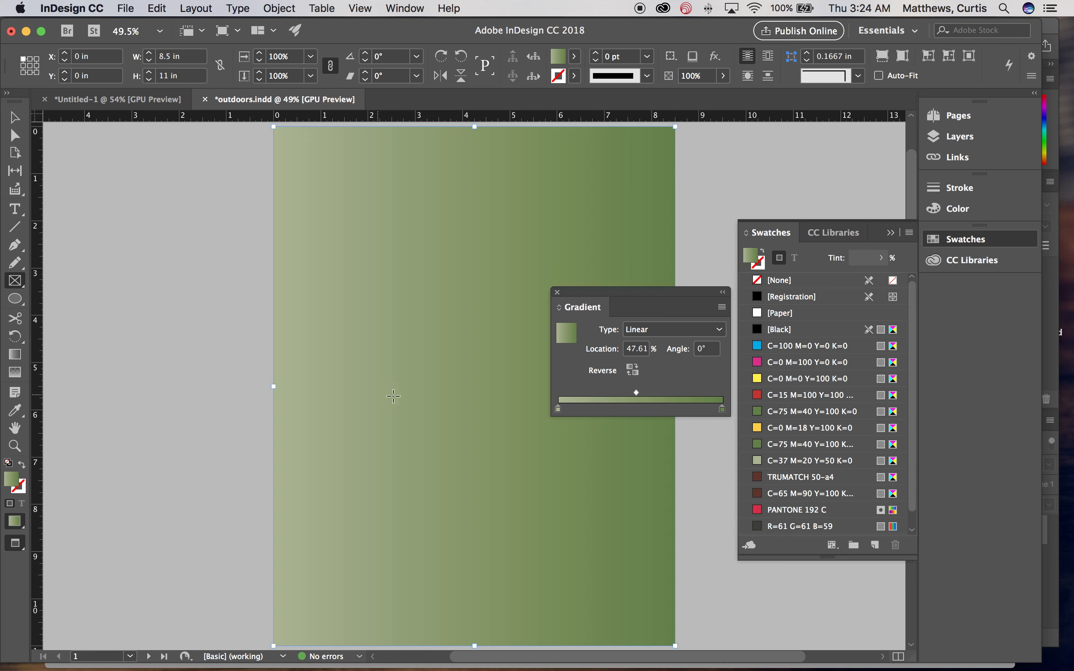
click(707, 348)
text(90)
key(Return)
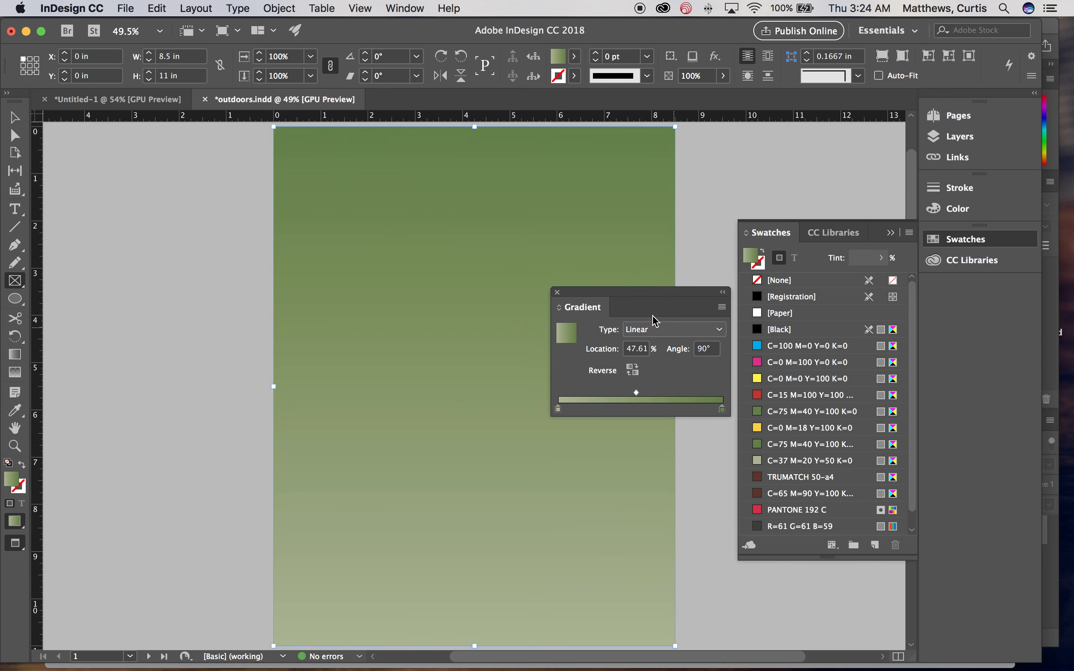
- Set the linear gradient's angle to 180° and then to 270°
click(705, 348)
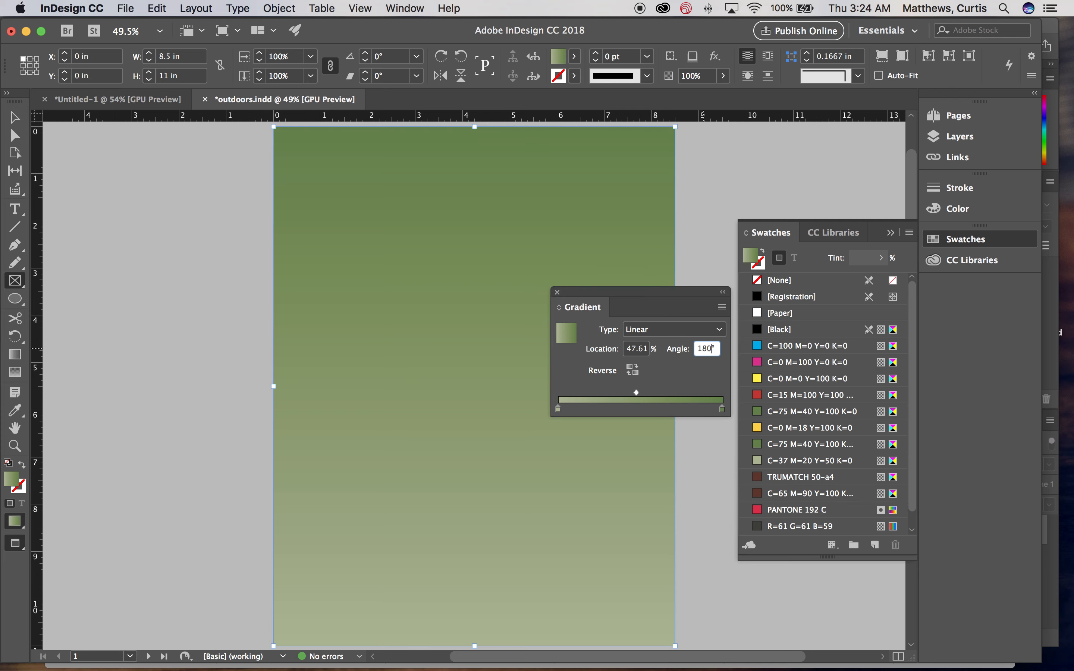
text(180)
key(Tab)
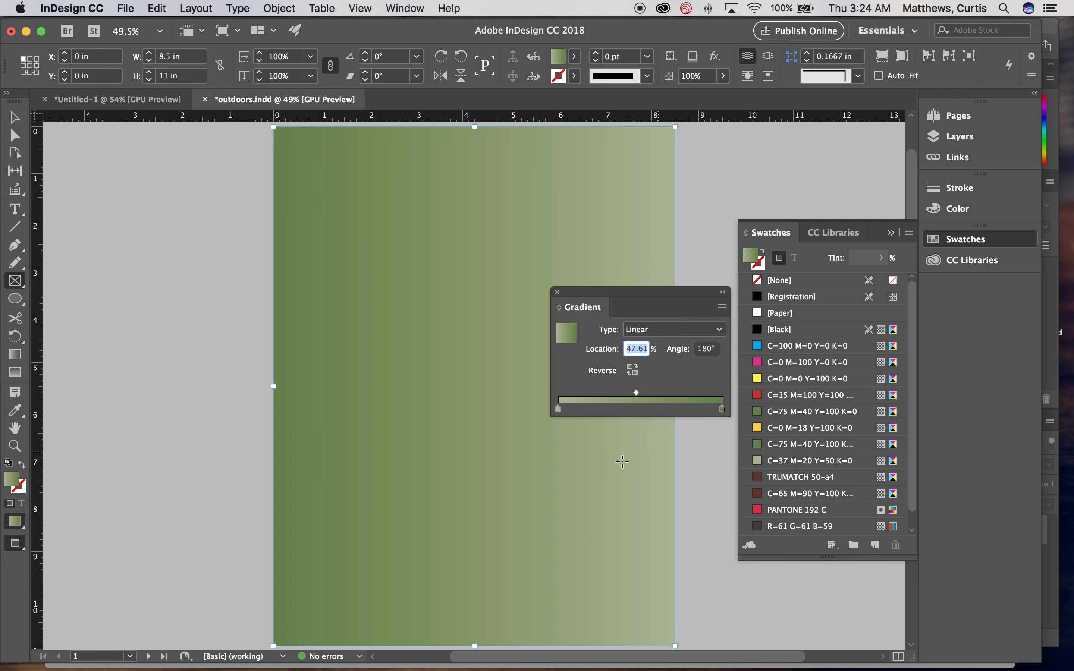
click(705, 354)
text(270)
key(Tab)
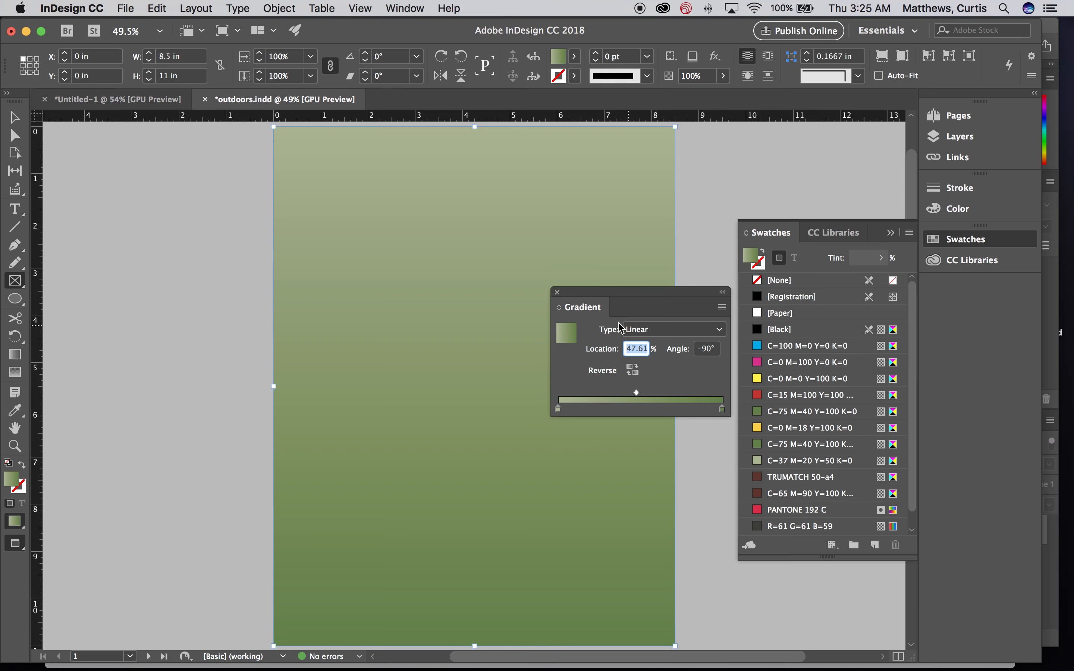
- Undo the linear gradient's angle changes and the switch from Radial to Linear
key(super+z)
key(super+z)
key(super+z)
key(super+z)
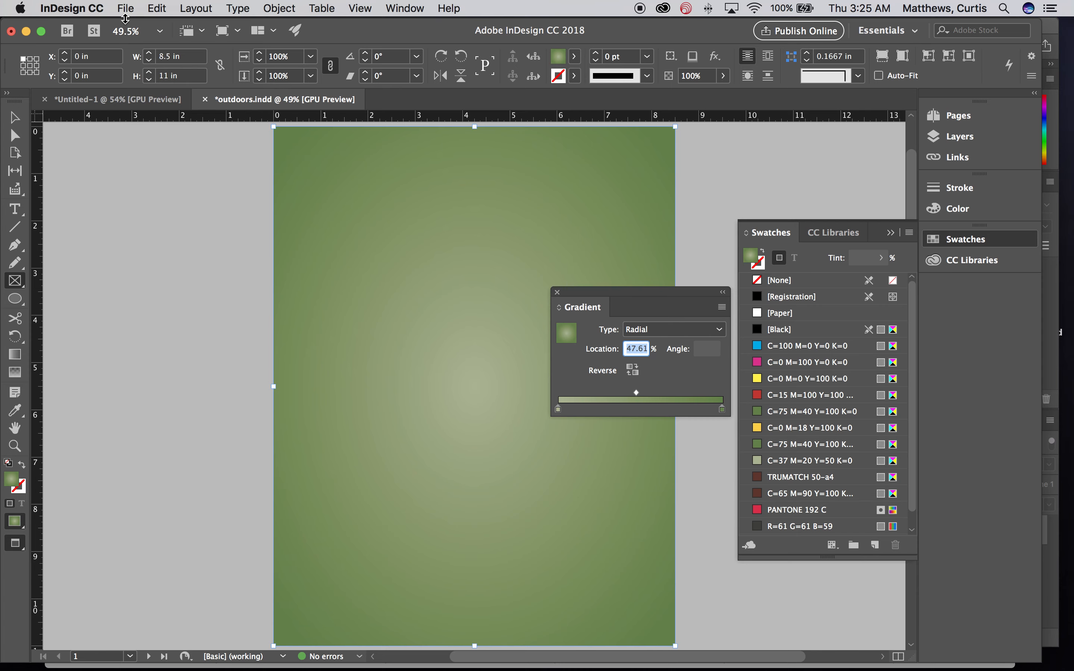
key(super+Tab)
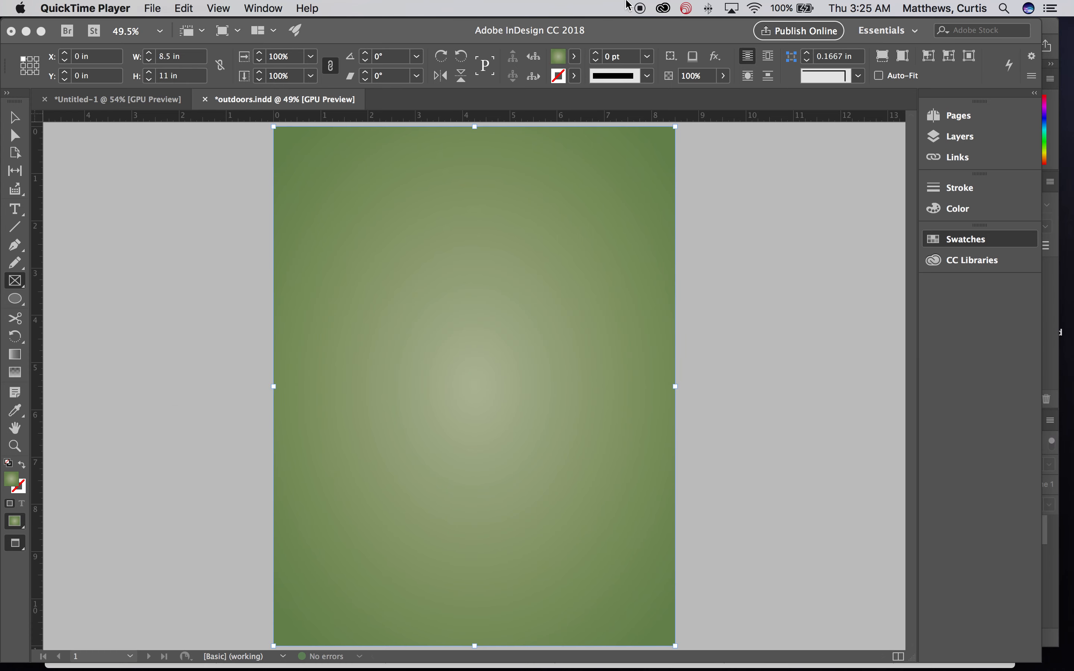